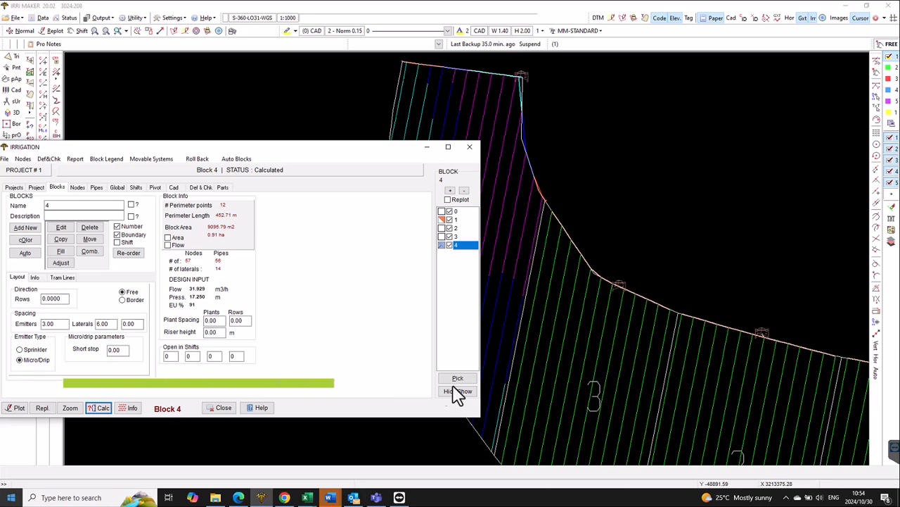
- Delete all manifold pipes of block 3
left_click(459, 236)
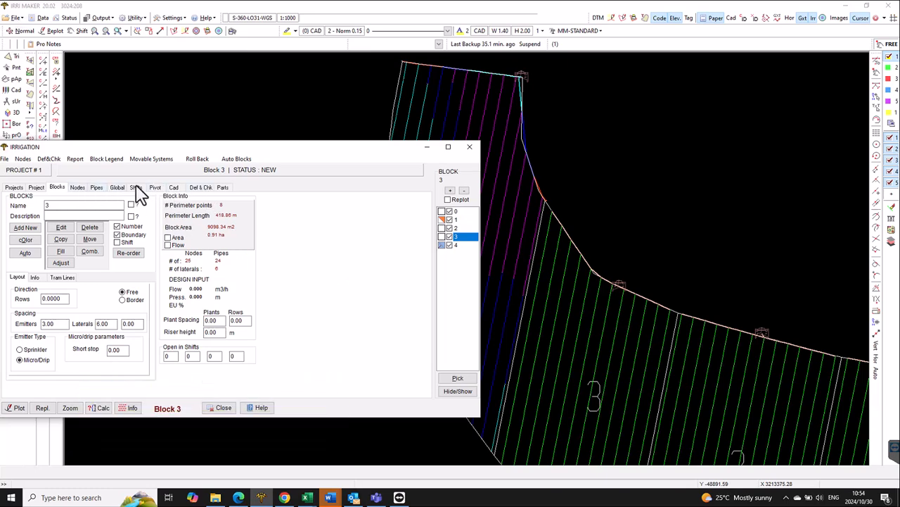
left_click(118, 187)
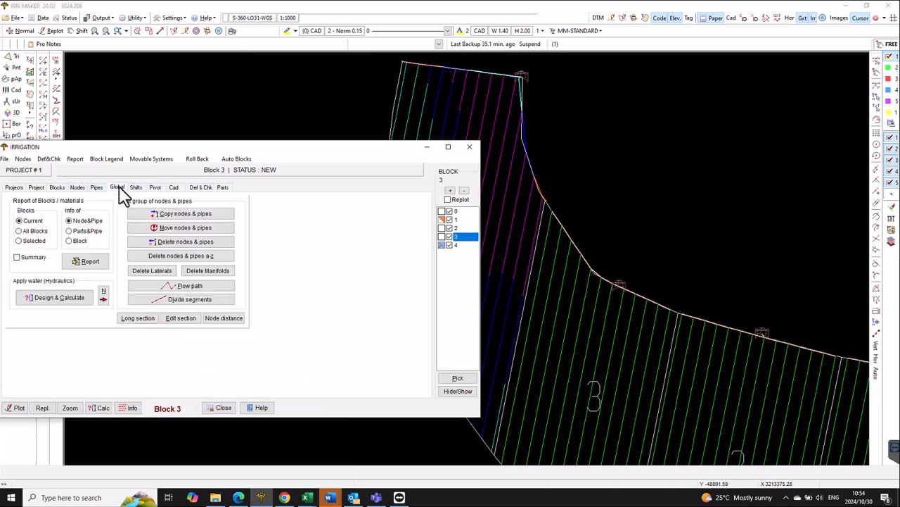
left_click(209, 271)
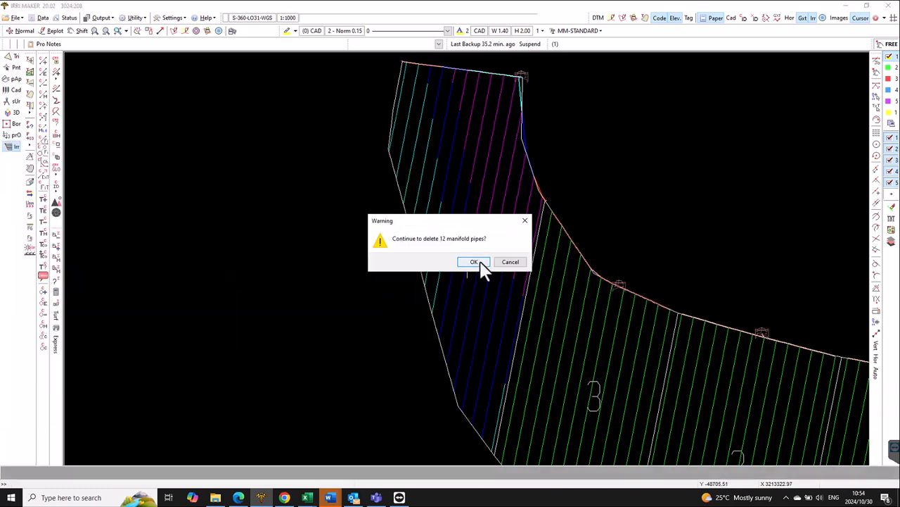
left_click(475, 262)
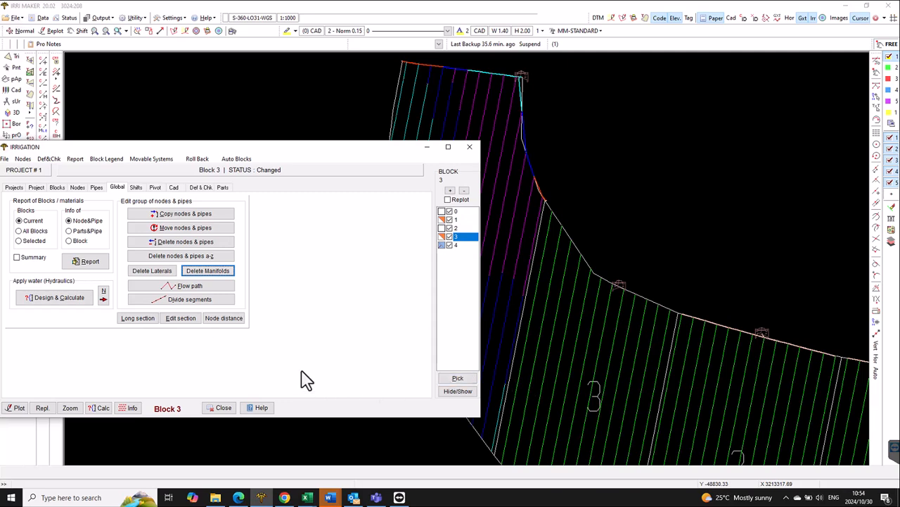
left_click(221, 410)
- Display the CAD lines and move the long line crossing the blocks to the midpoint of a lateral in block 3
scroll(625, 348, "down", 3)
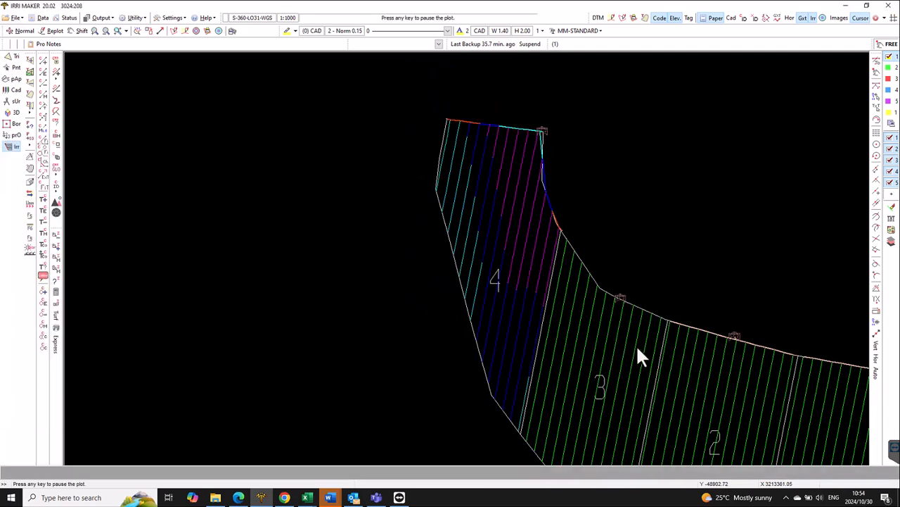
middle_click(714, 381)
left_click(732, 19)
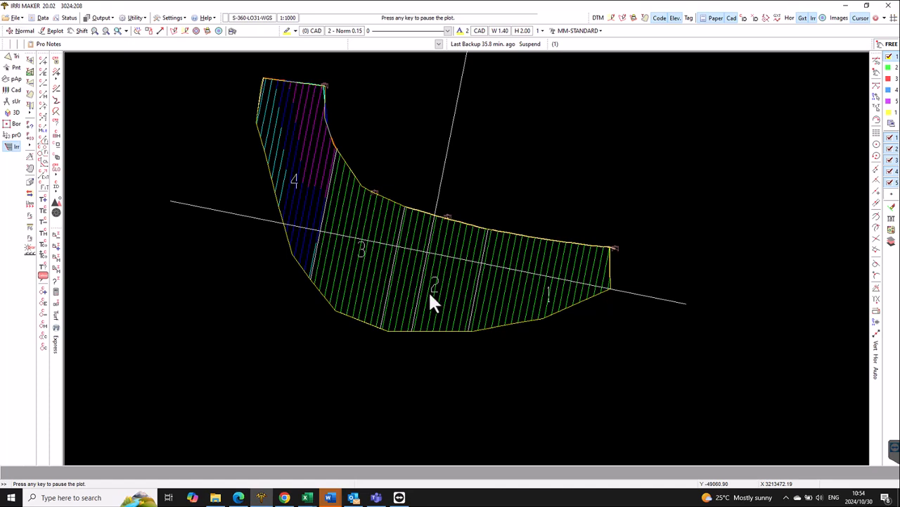
left_click(43, 96)
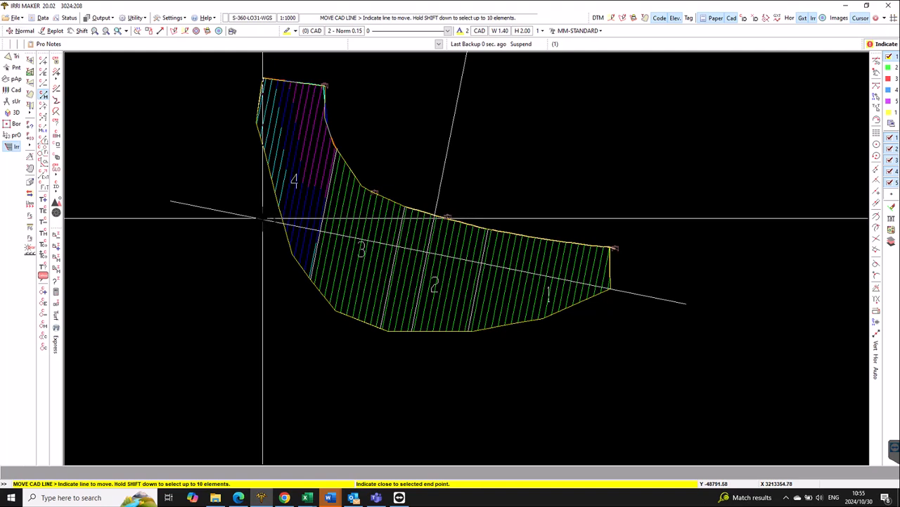
left_click(429, 253)
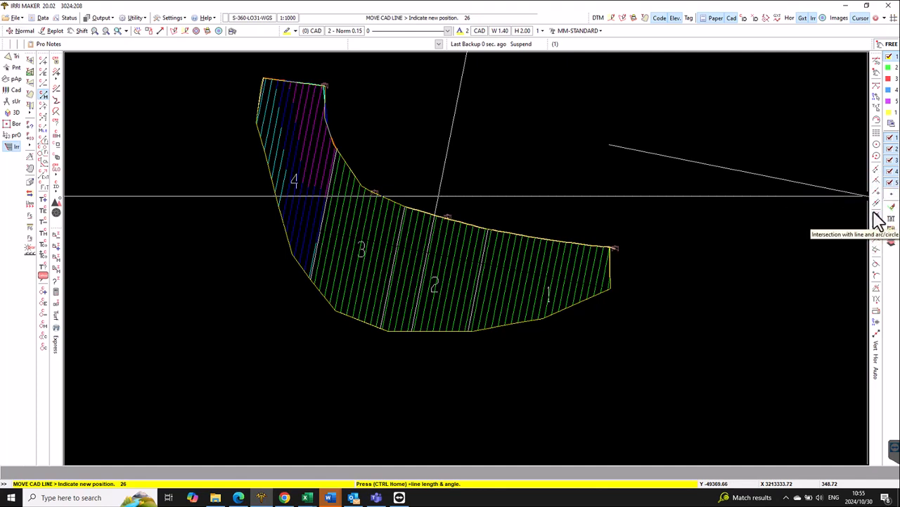
left_click(877, 203)
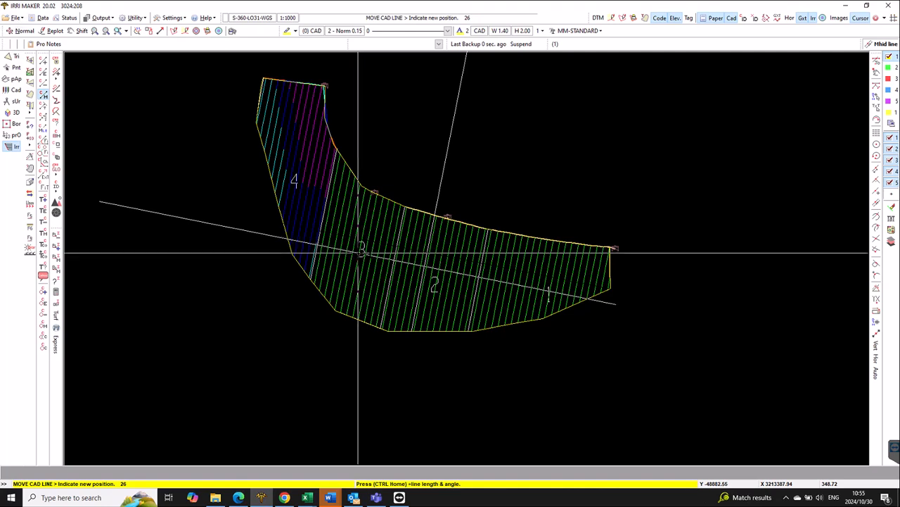
left_click(359, 252)
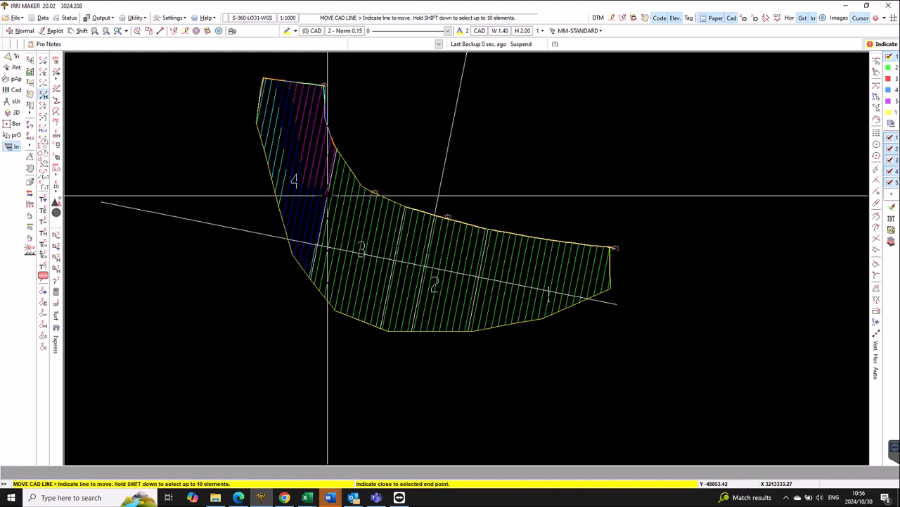
key("Escape")
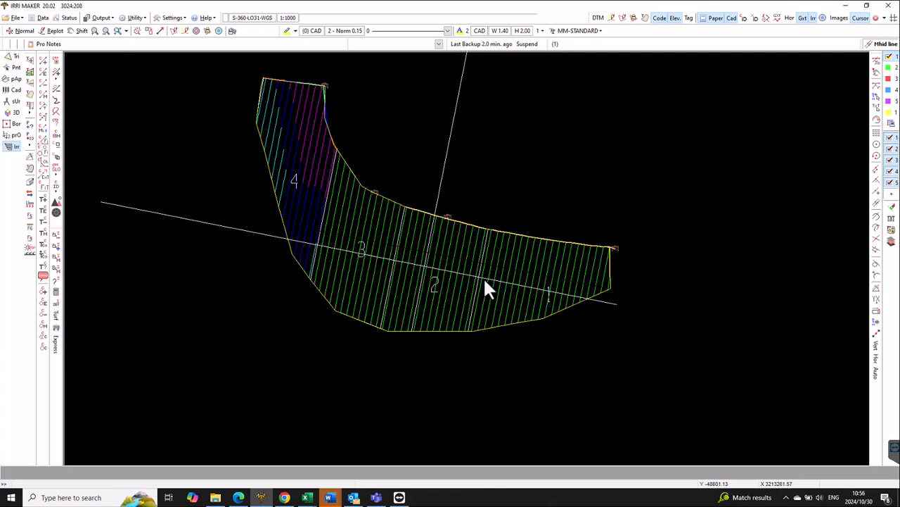
- Move block 3's valve node from the block's upper boundary to a free position at the CAD line near the block's centre
right_click(795, 278)
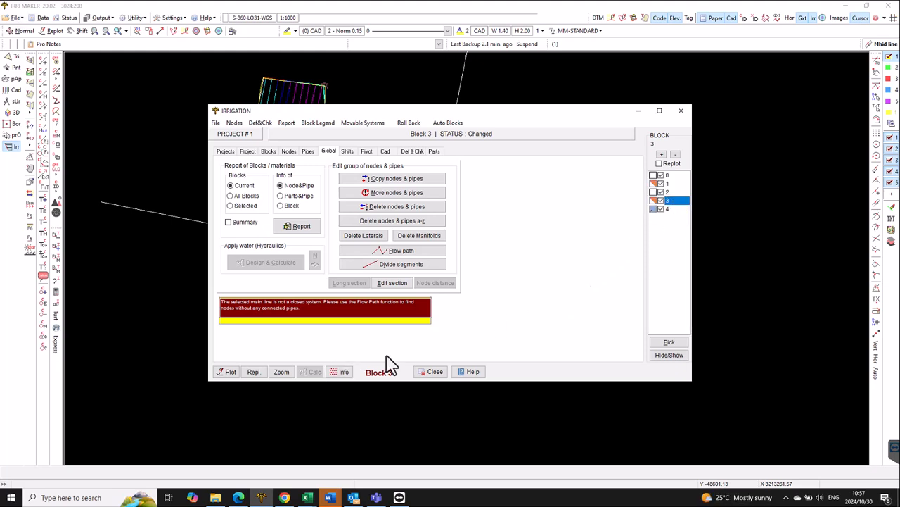
left_click(276, 372)
key("Escape")
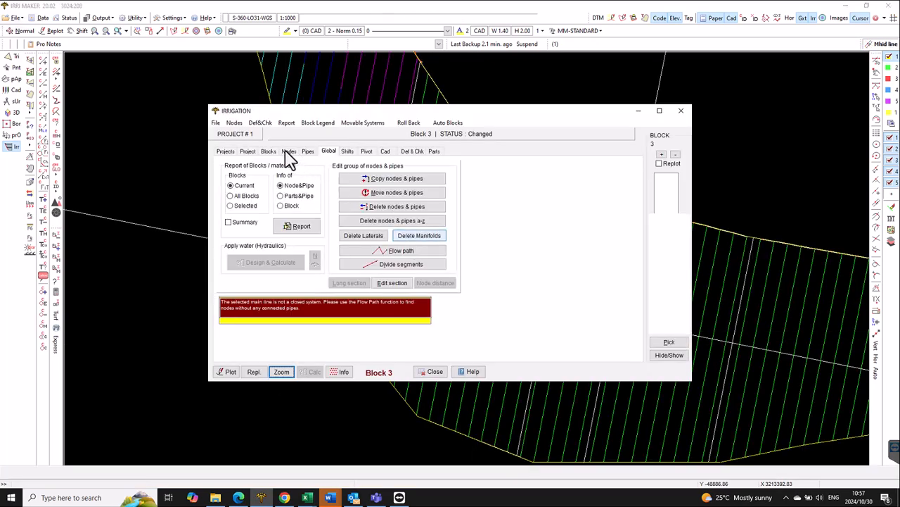
left_click(290, 154)
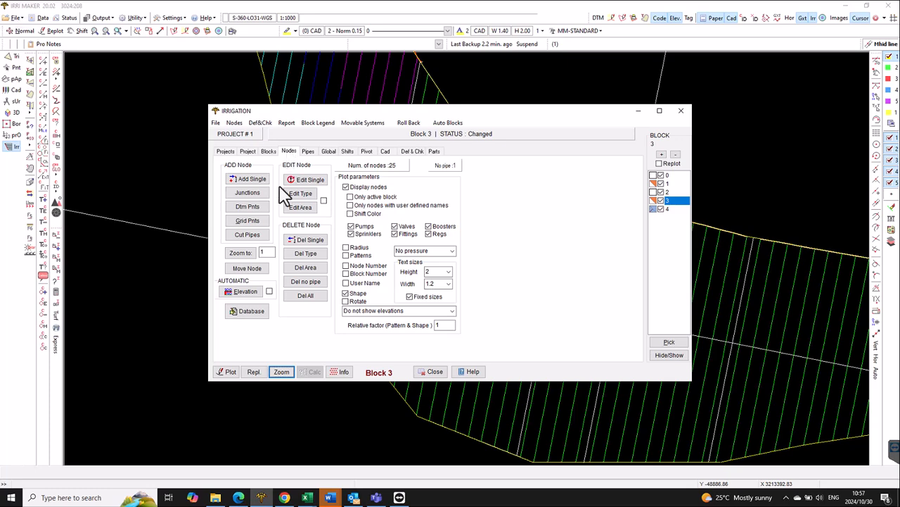
left_click(257, 268)
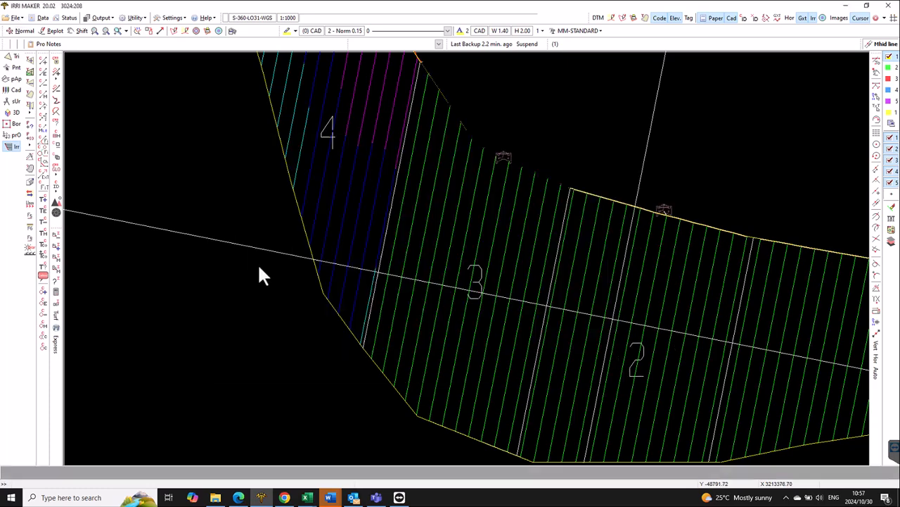
left_click(503, 156)
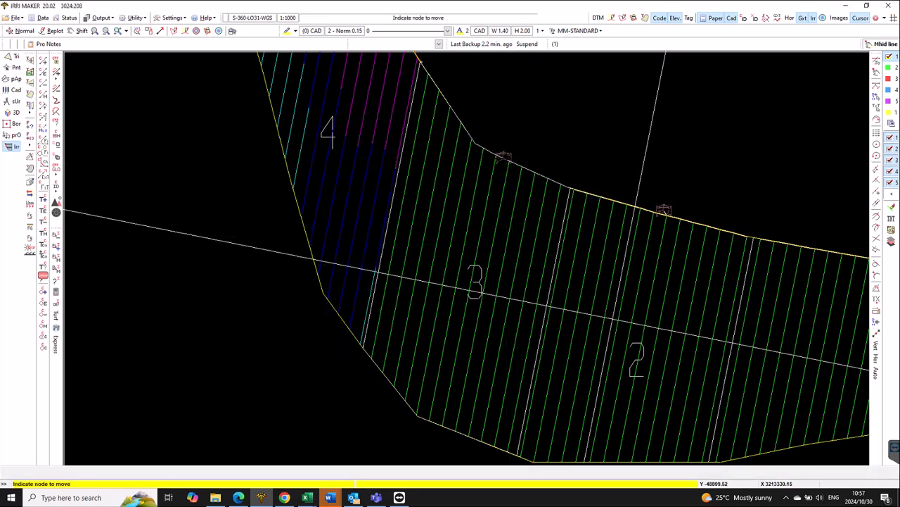
left_click(877, 73)
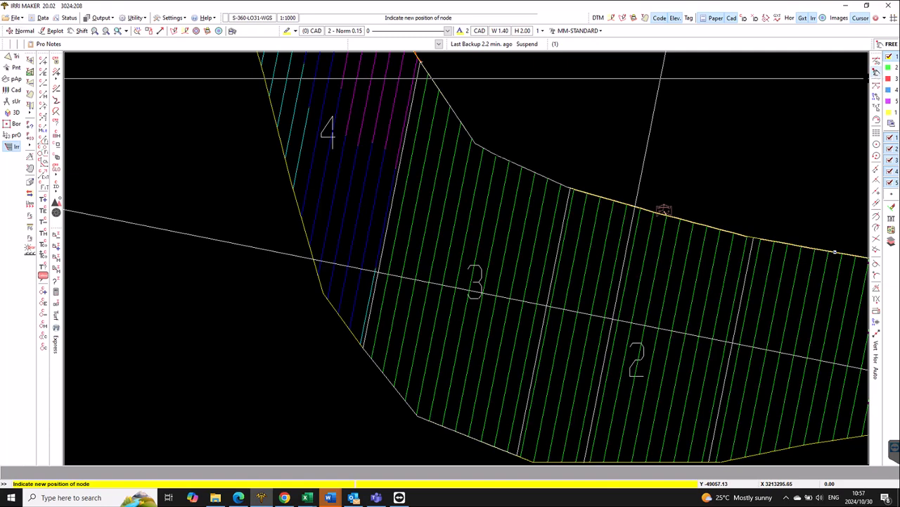
left_click(464, 289)
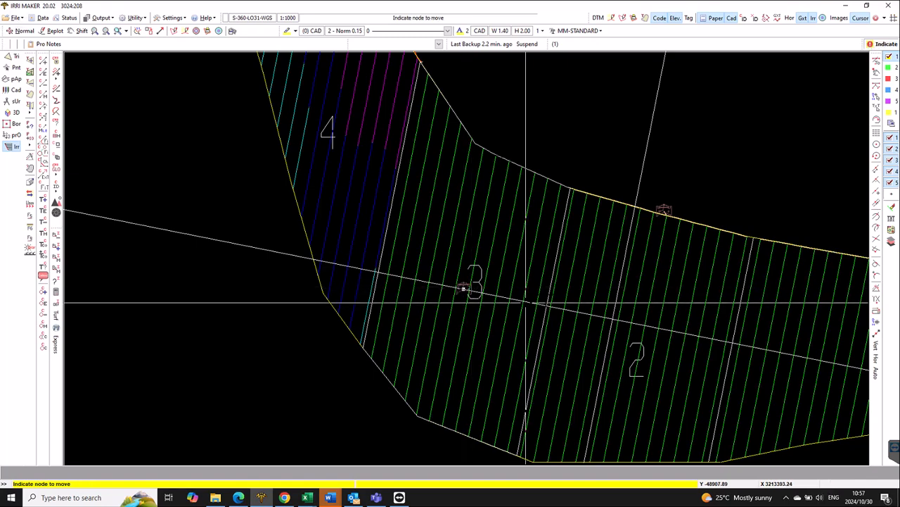
right_click(581, 288)
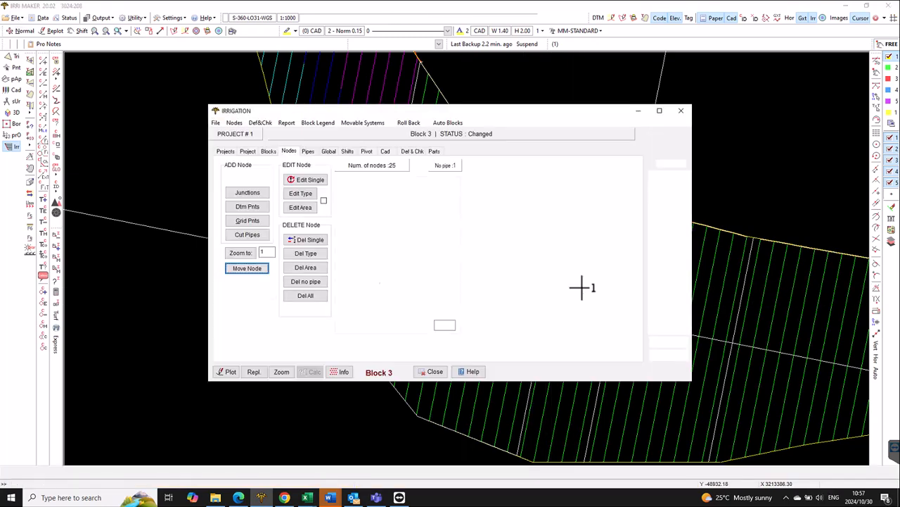
- Set up Cut Pipes for block 3 with HDPE PE100 Manifold SANS 4427-2 : 2008, Ø 20 PN12.5 pipe and STD FITTING model FITTING nodes
left_click(307, 151)
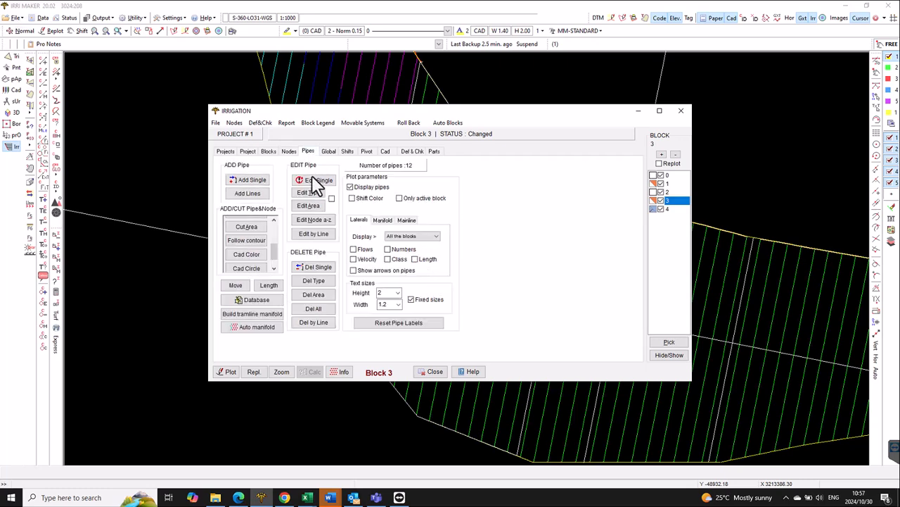
scroll(278, 241, "down", 2)
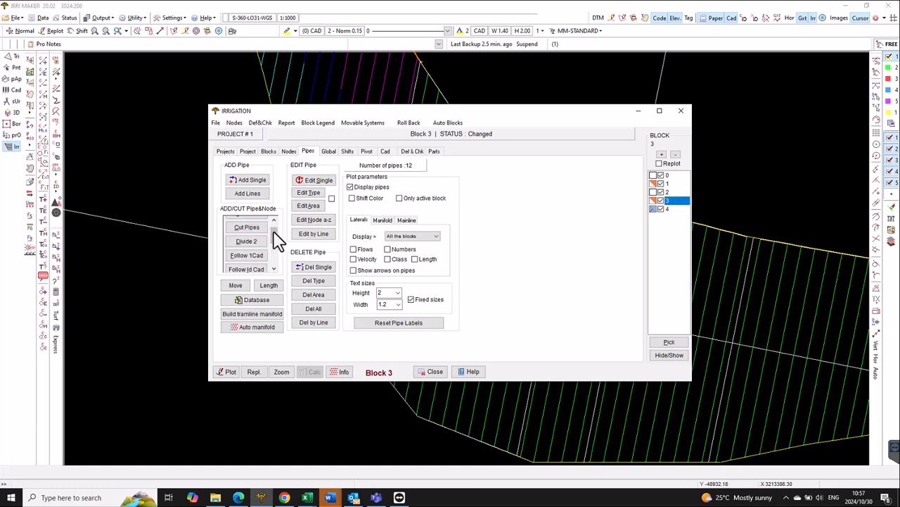
scroll(276, 235, "up", 1)
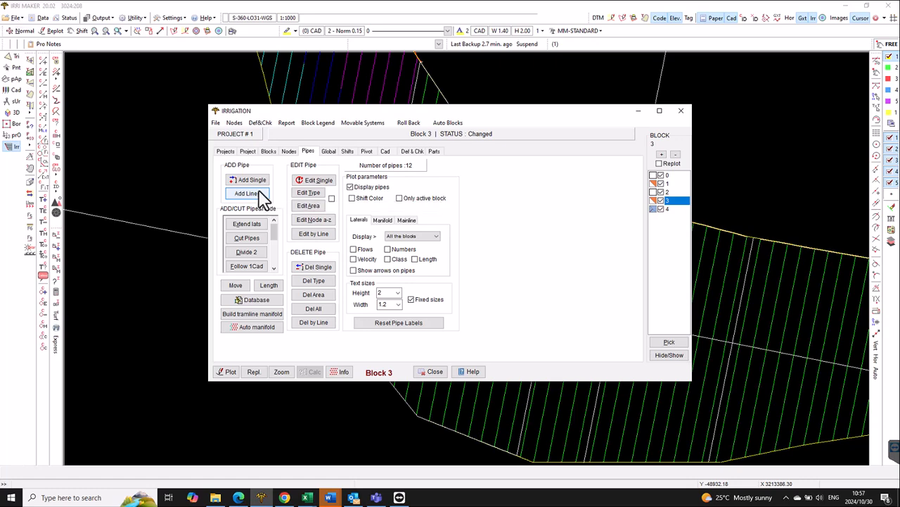
left_click(256, 239)
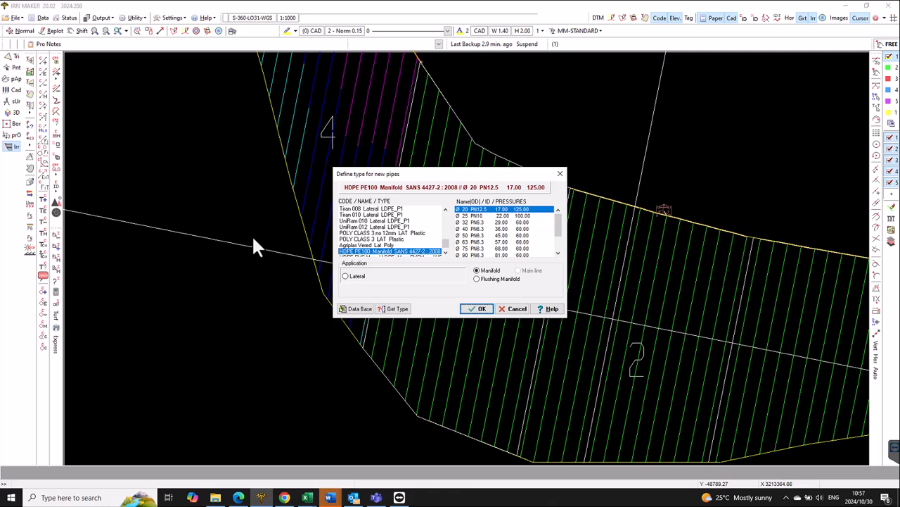
left_click(480, 309)
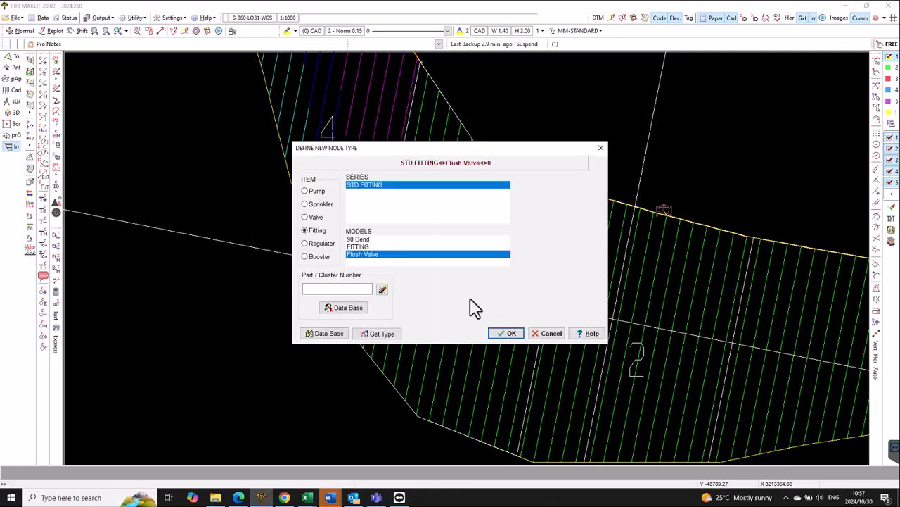
left_click(360, 246)
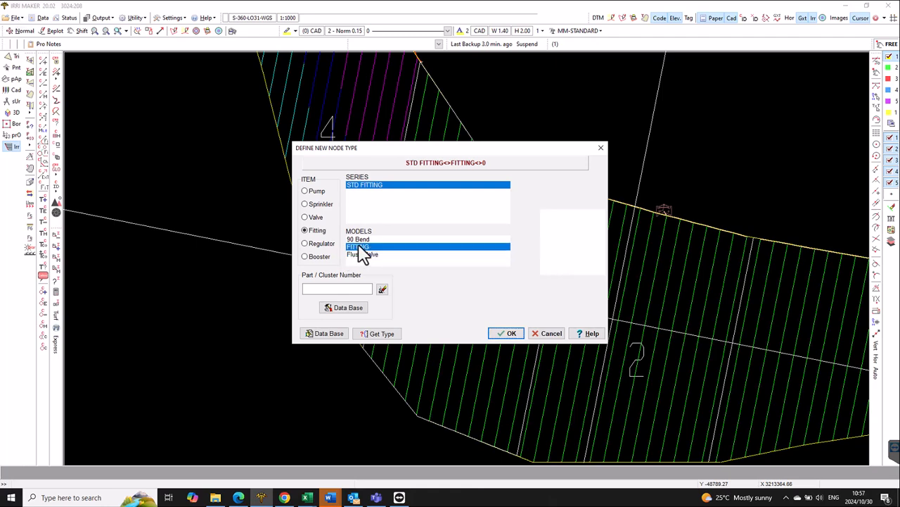
left_click(503, 331)
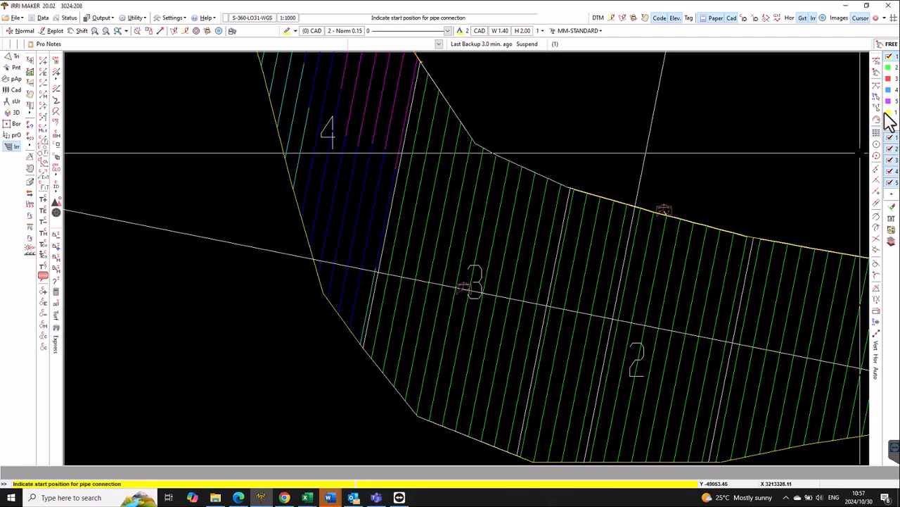
- Lay the manifold across all laterals of block 3 along the CAD line, snapping both ends to the line
left_click(876, 87)
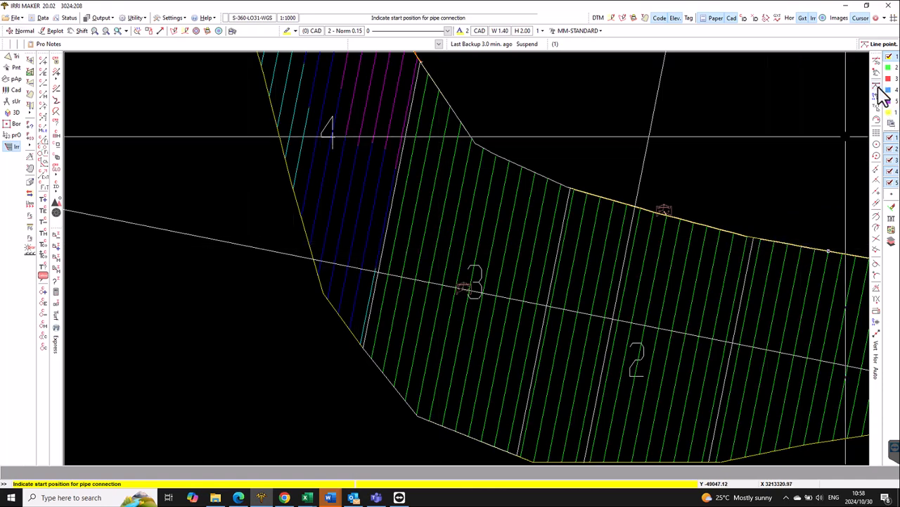
left_click(879, 199)
left_click(271, 249)
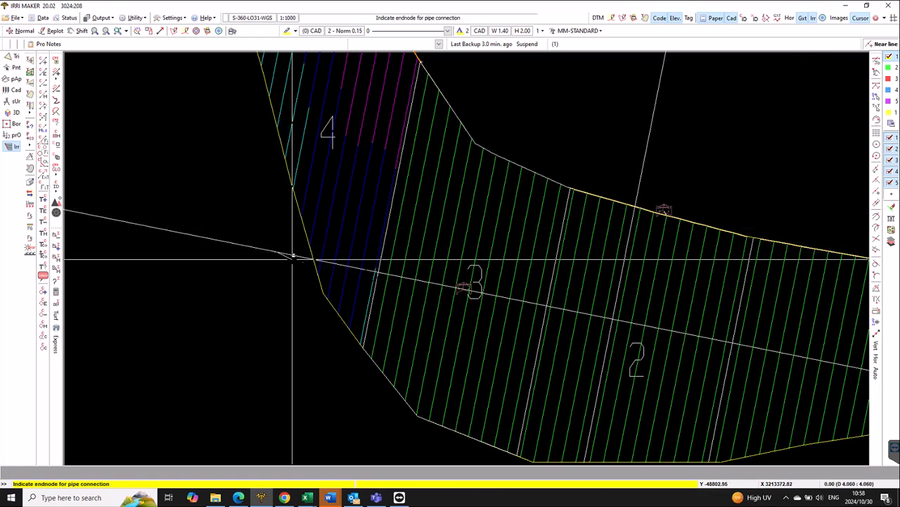
left_click(569, 311)
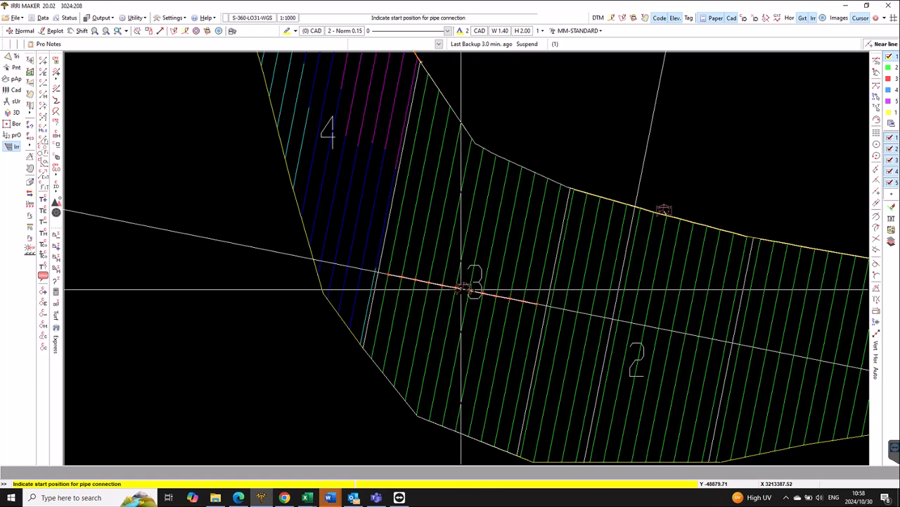
right_click(461, 289)
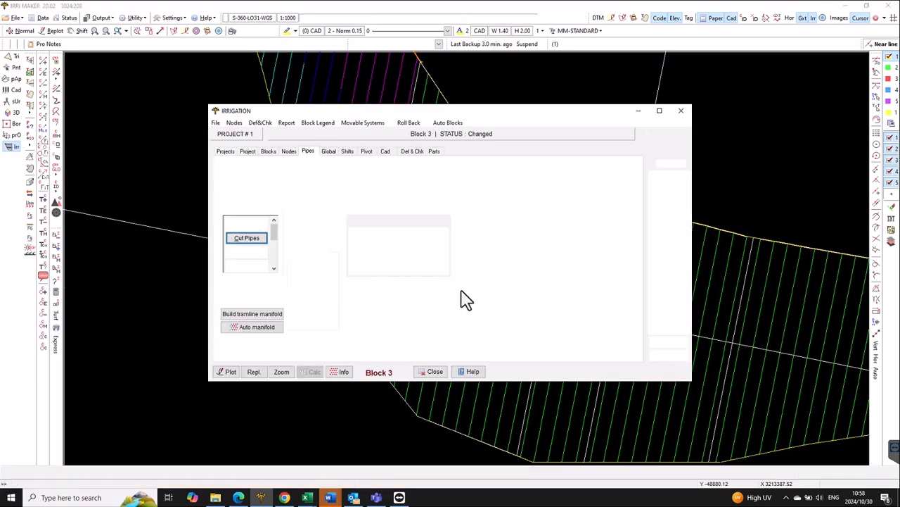
- Move block 3's valve node onto the new manifold between two laterals, dividing the pipe to incorporate the node
left_click(290, 152)
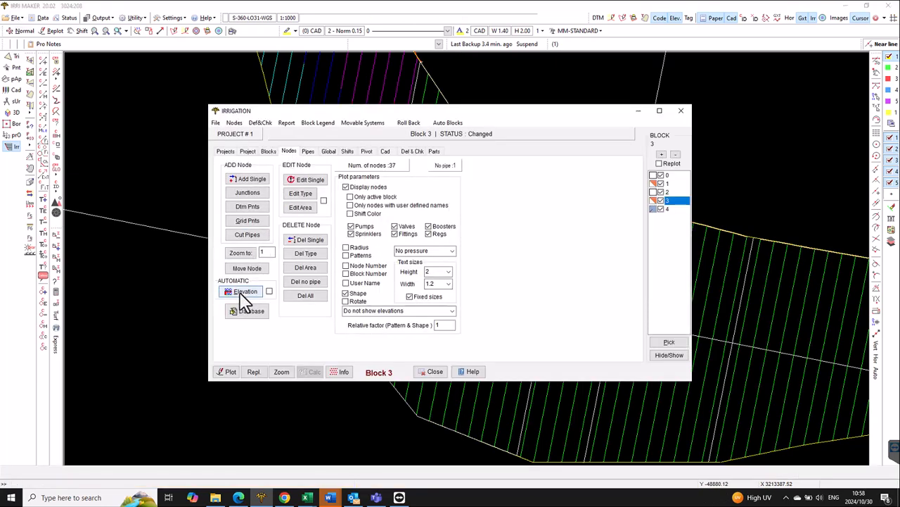
left_click(247, 270)
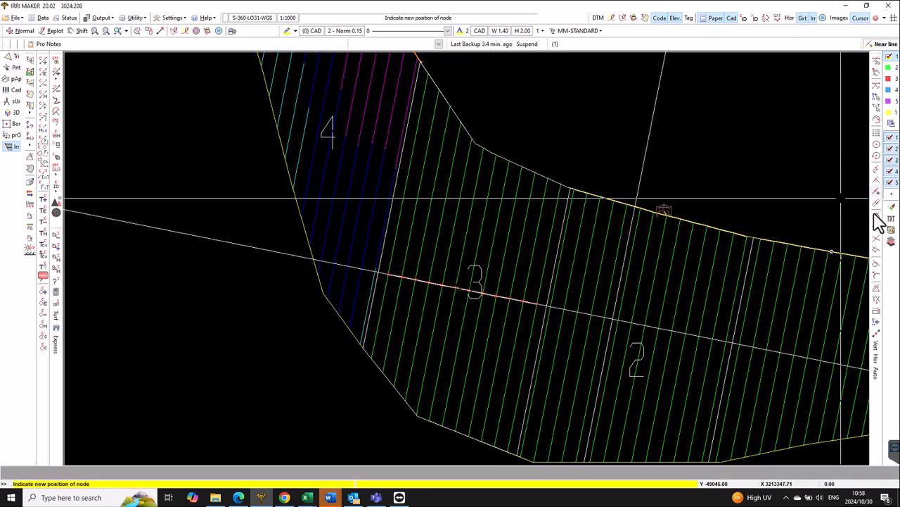
left_click(476, 292)
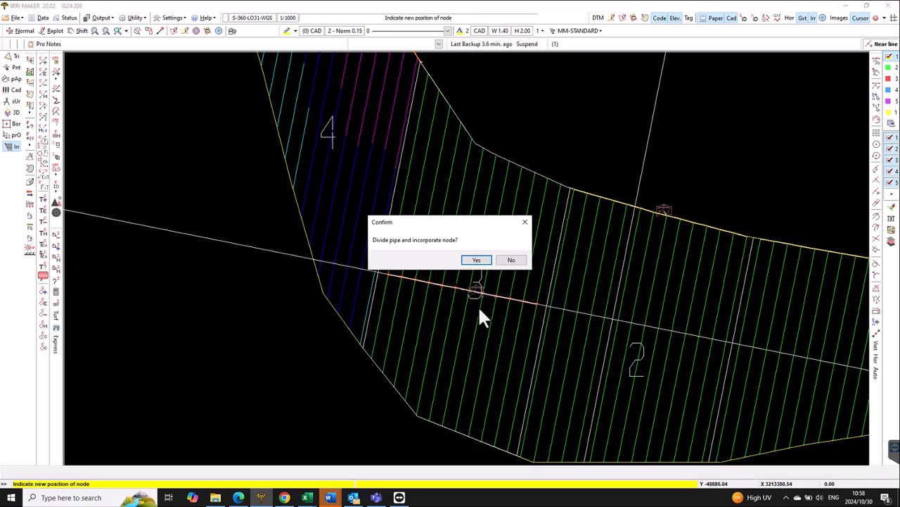
left_click(477, 260)
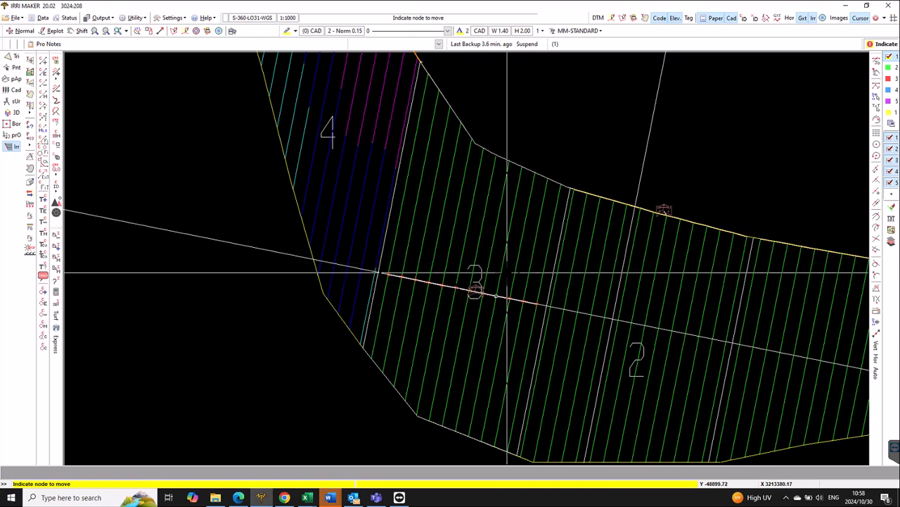
right_click(500, 295)
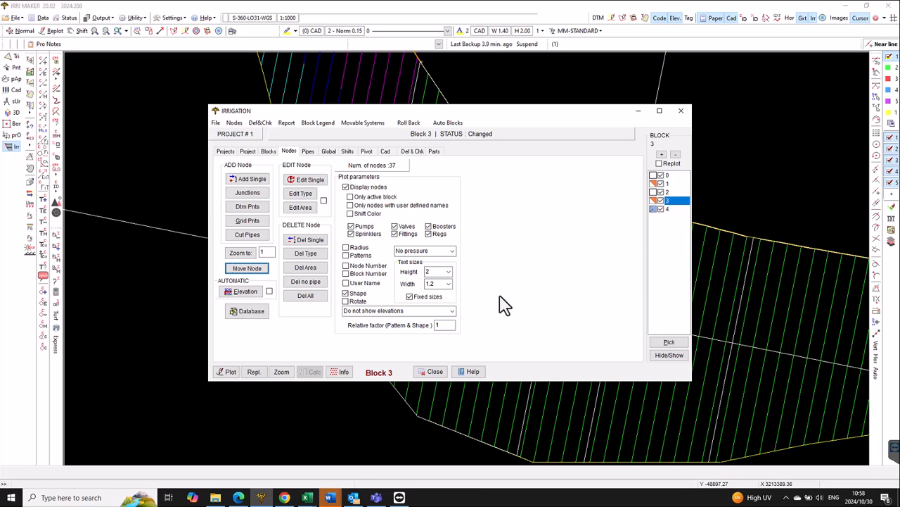
left_click(434, 371)
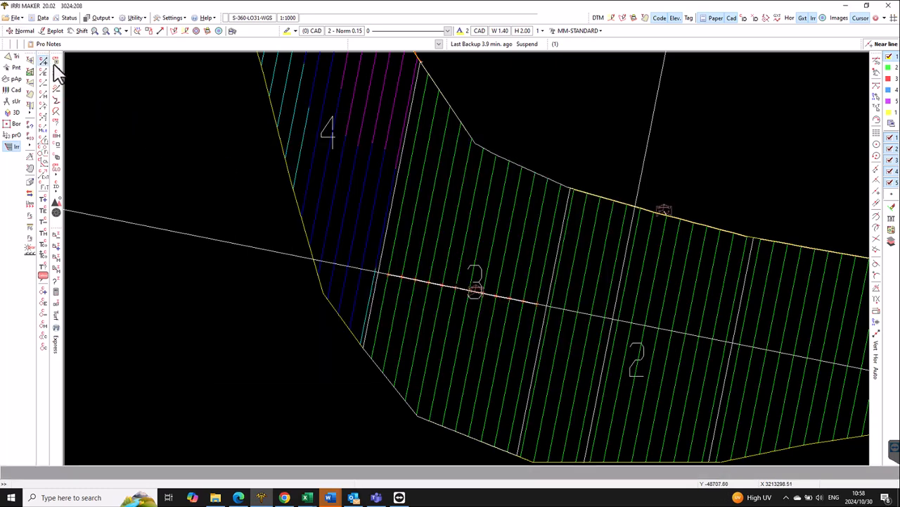
left_click(55, 63)
left_click(398, 195)
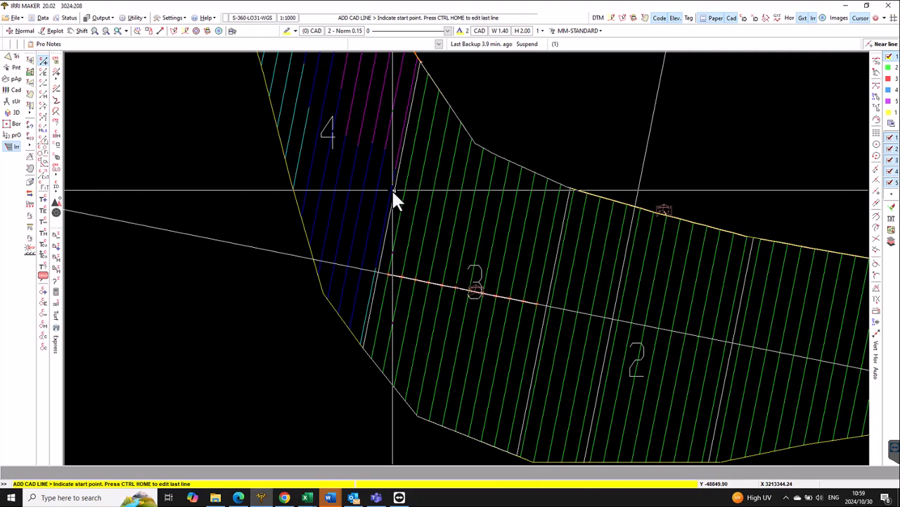
key("Escape")
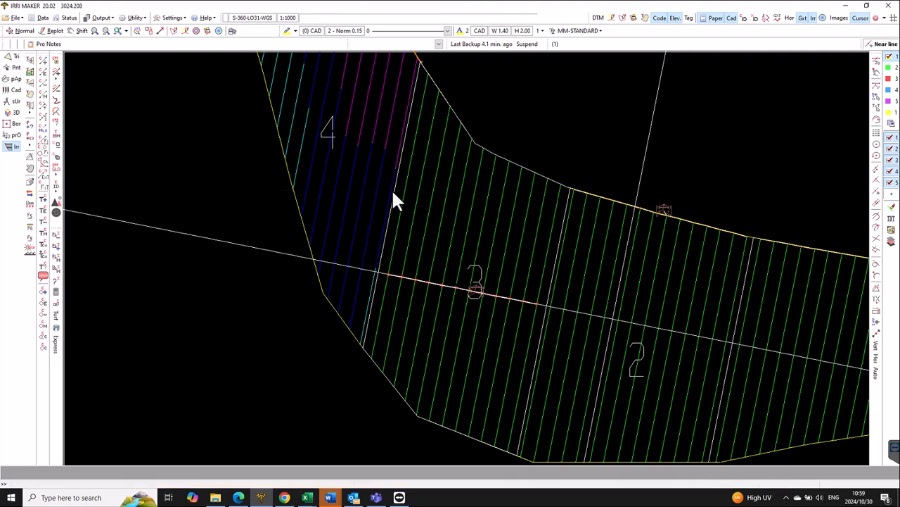
left_click(43, 62)
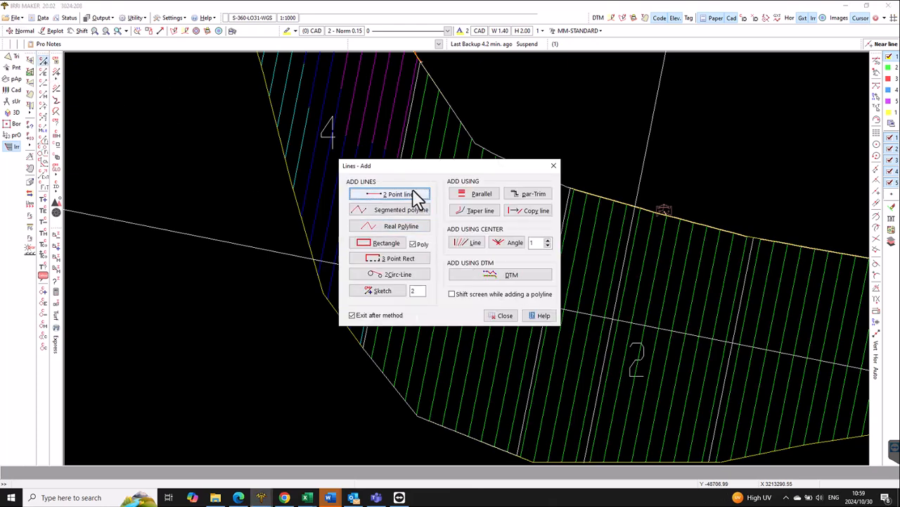
left_click(415, 196)
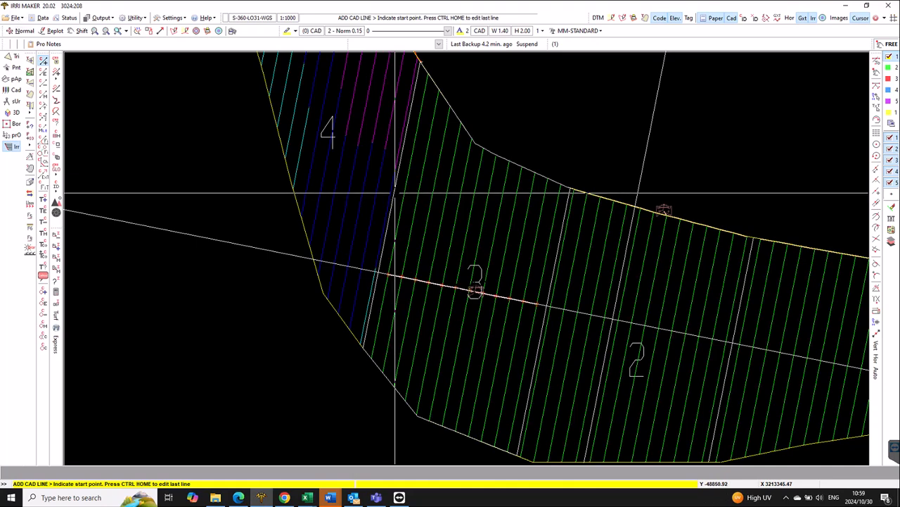
key("Escape")
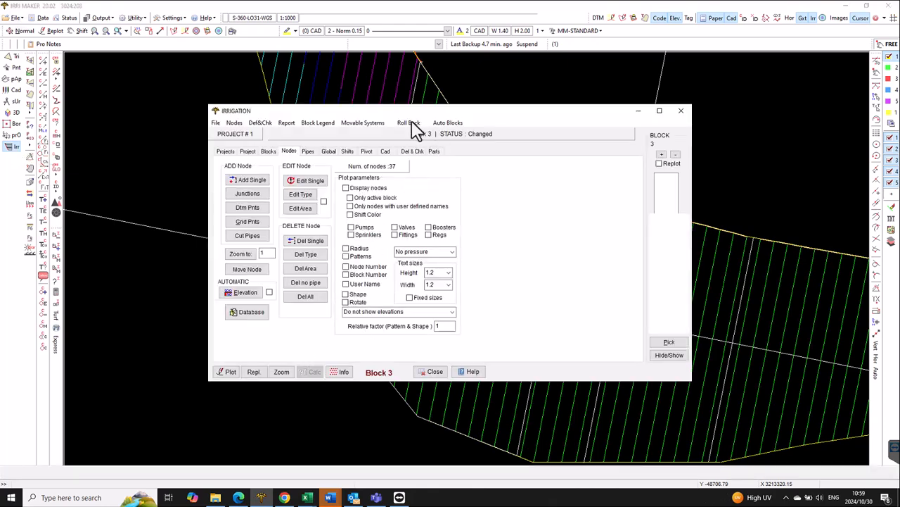
- Roll back block 3 to the recorded stage before the Cut pipes action and replot the drawing
left_click(411, 122)
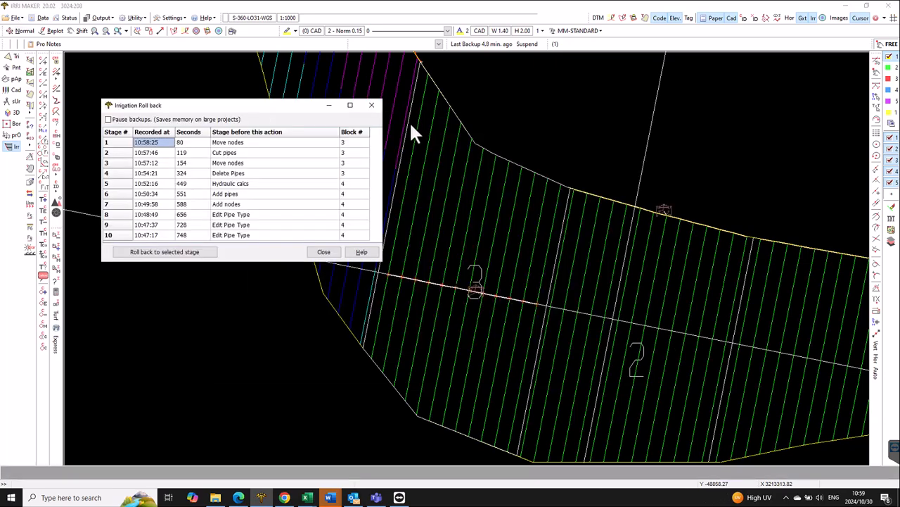
left_click(240, 154)
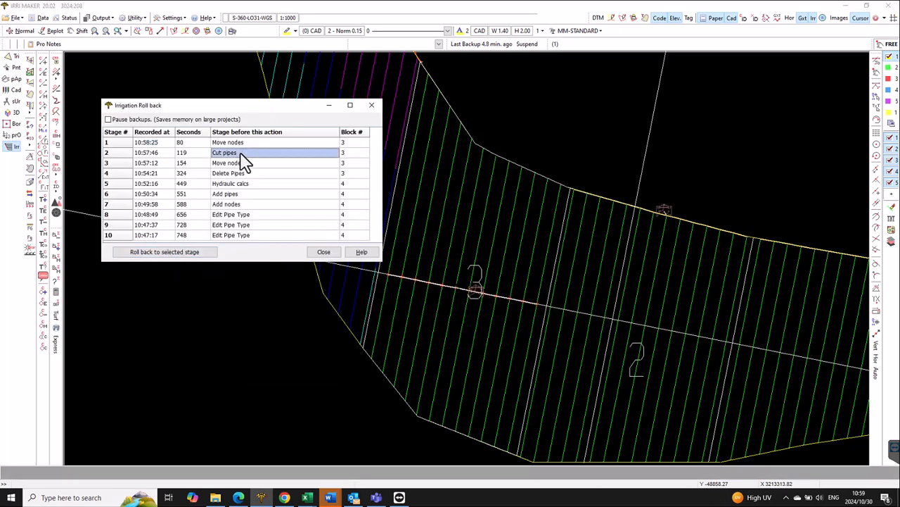
left_click(196, 251)
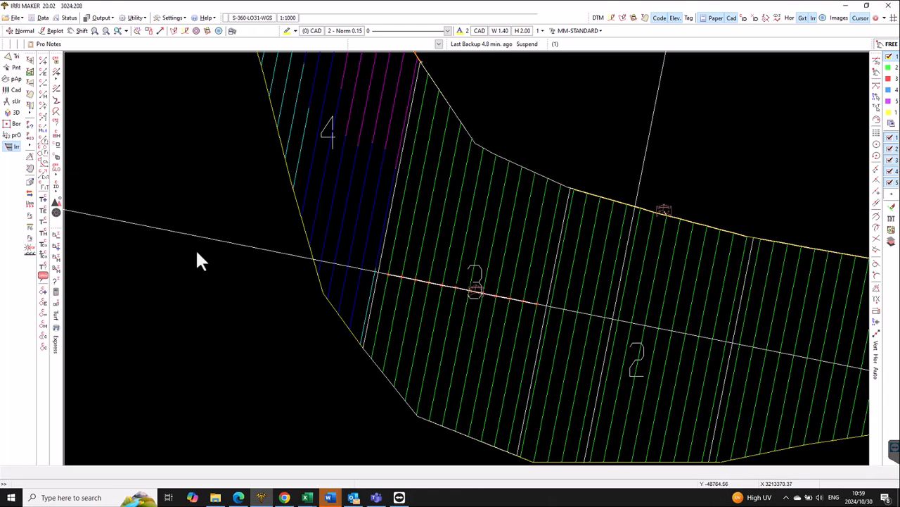
left_click(324, 252)
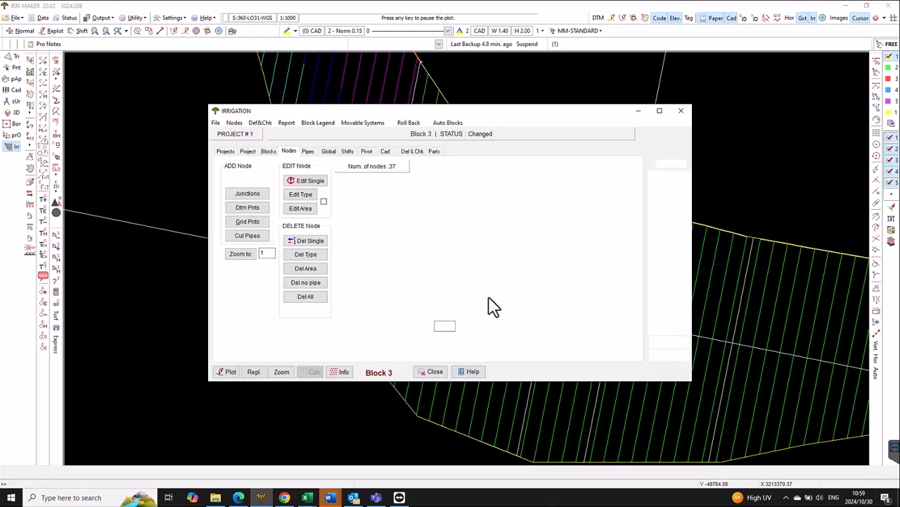
left_click(252, 373)
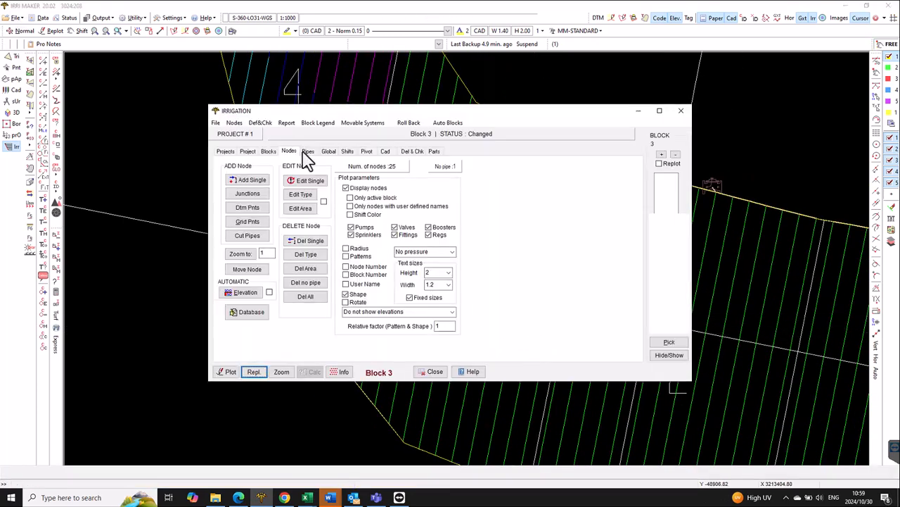
- Lay a slanted manifold across all laterals of block 3 with Cut Pipes, snapping both ends to the outer laterals in mid-line mode
left_click(307, 152)
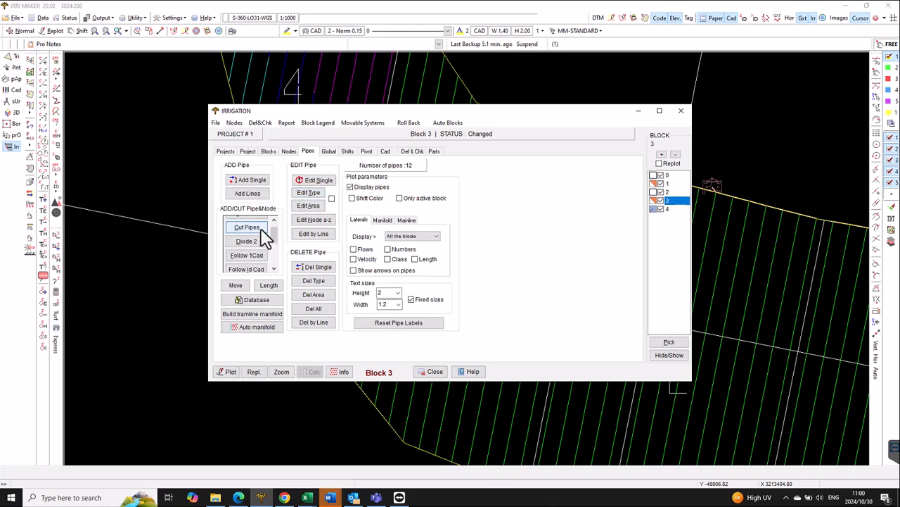
left_click(263, 240)
left_click(479, 310)
left_click(512, 335)
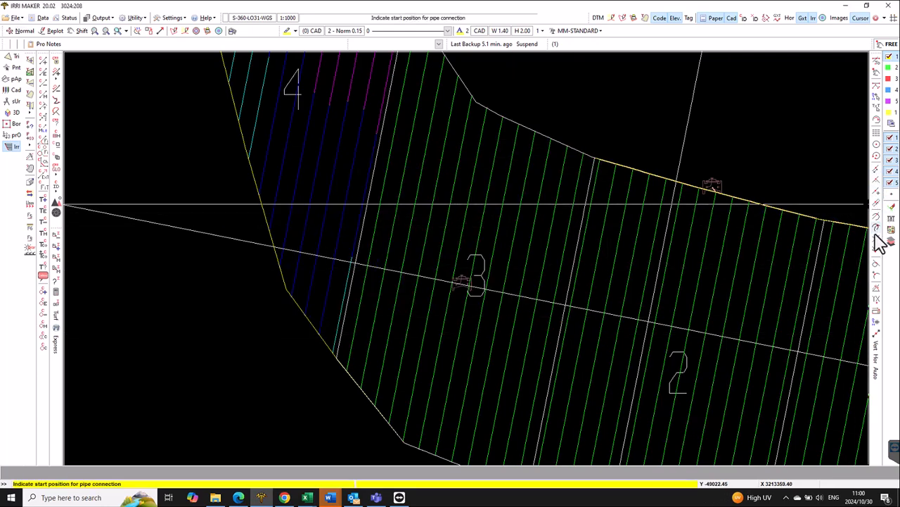
left_click(885, 211)
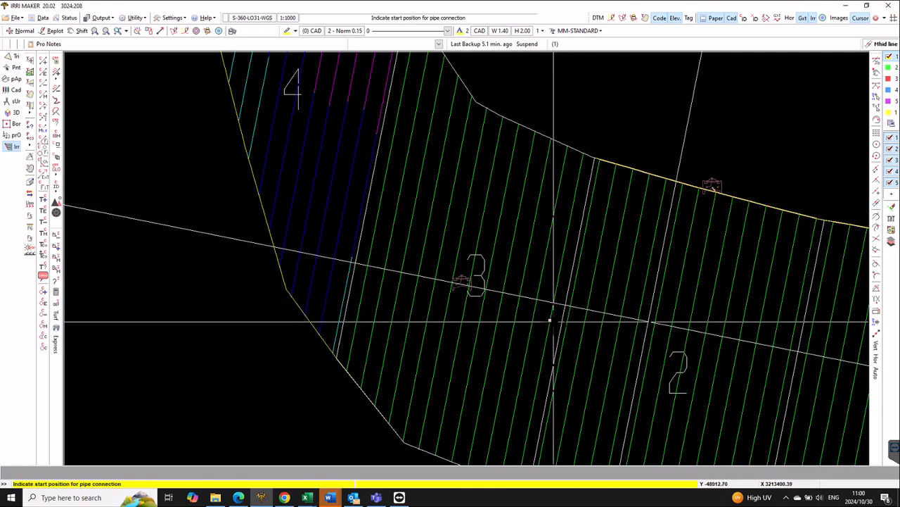
left_click(552, 320)
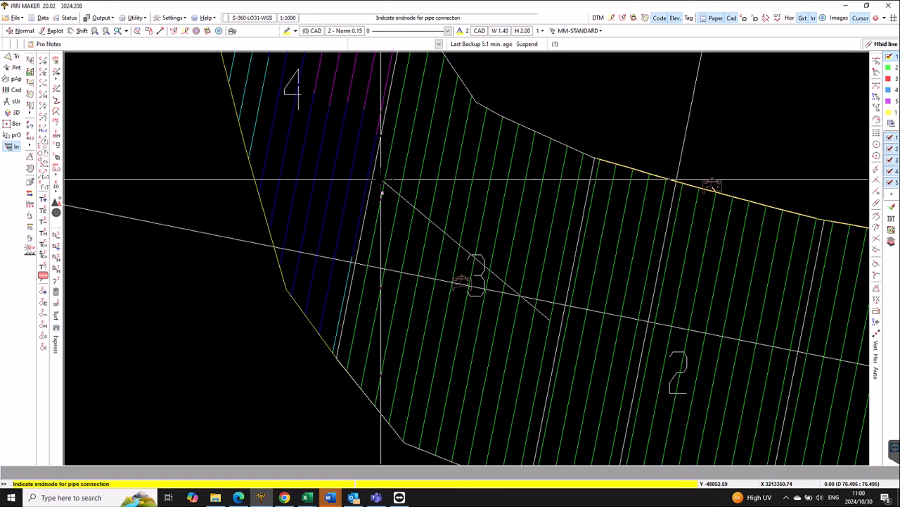
left_click(380, 180)
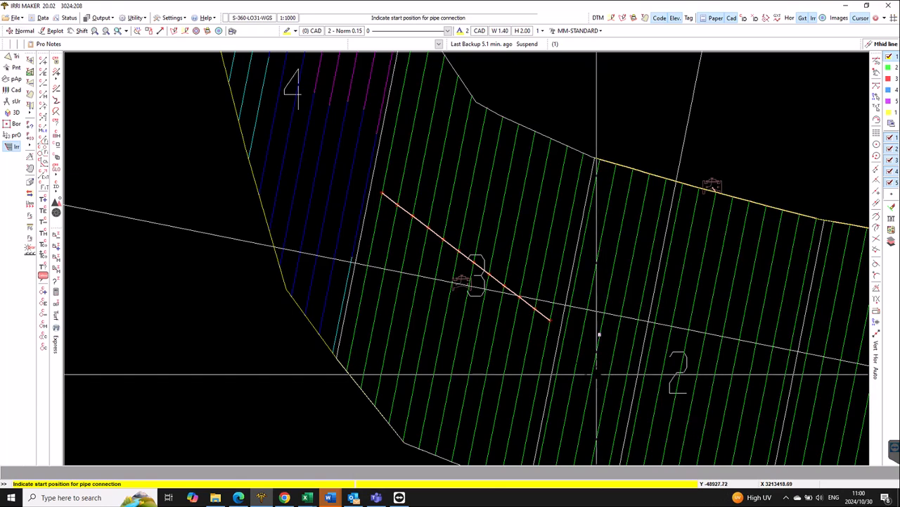
right_click(559, 327)
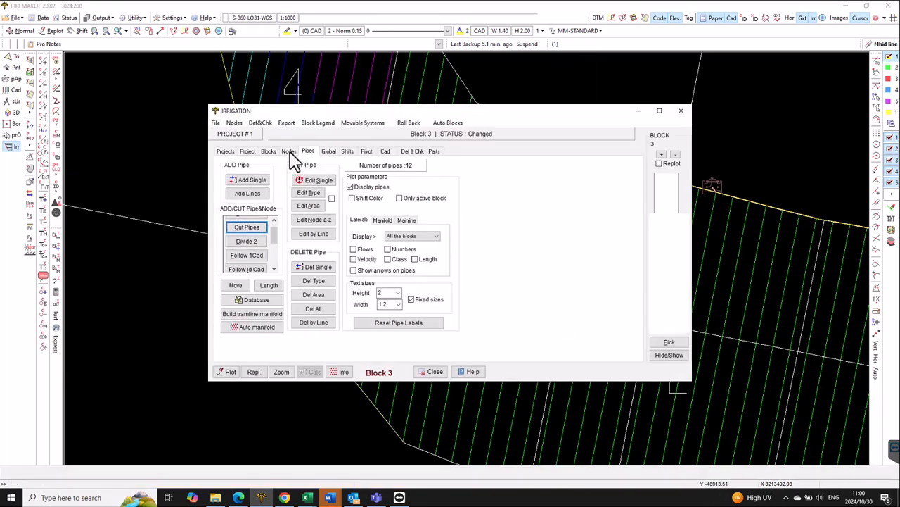
- Move block 3's valve node onto the slanted manifold between two laterals, dividing the pipe to incorporate the node
left_click(289, 152)
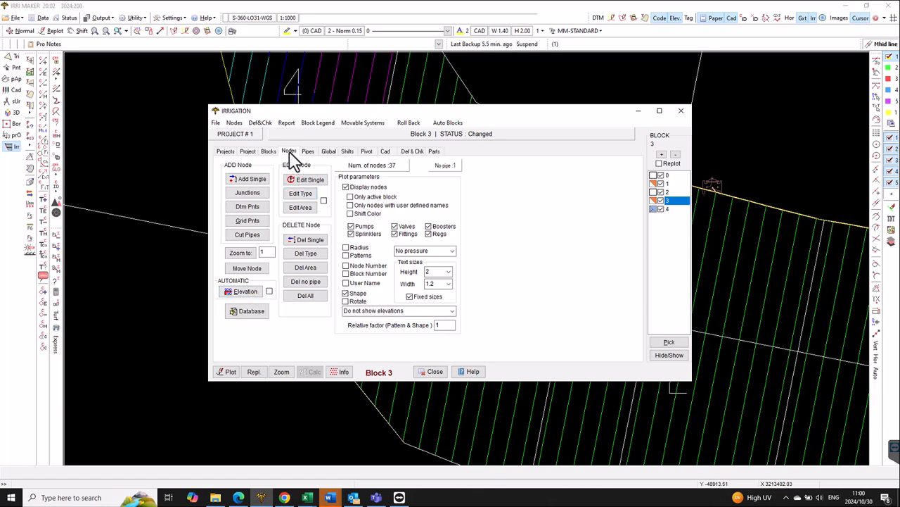
left_click(249, 268)
left_click(463, 284)
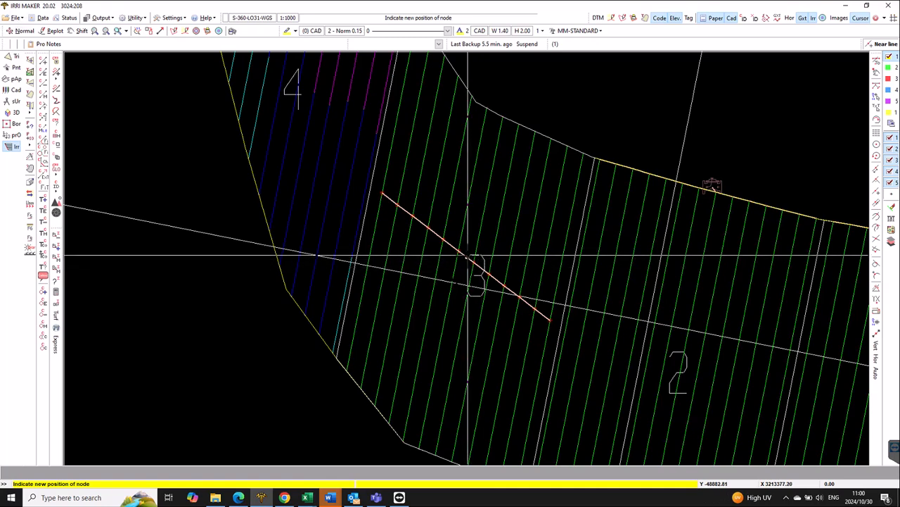
left_click(467, 255)
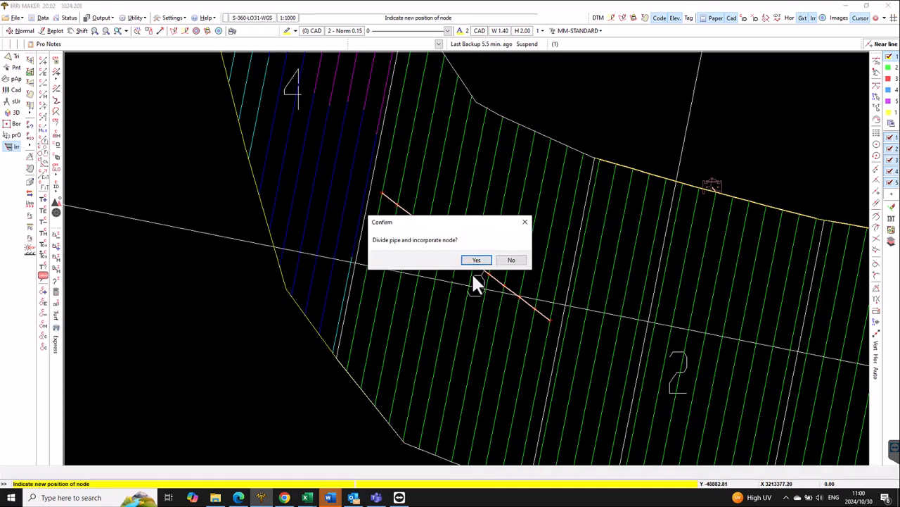
left_click(477, 261)
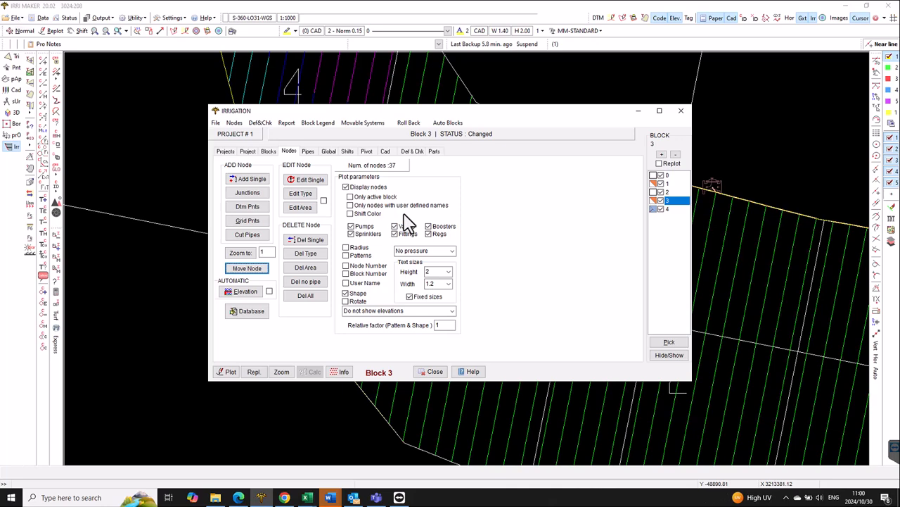
- Change block 3's pipe lengths by dragging the lateral endpoints to a slanted user line drawn below the manifold
left_click(307, 152)
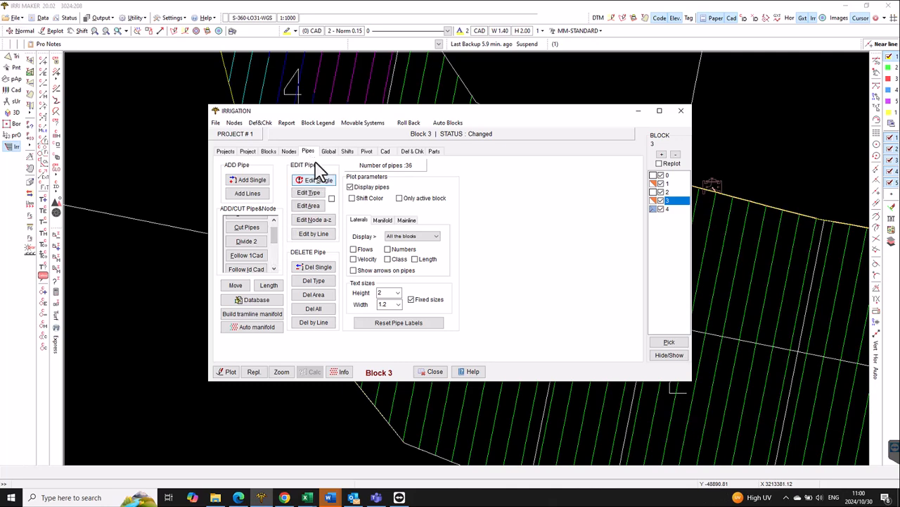
left_click(274, 286)
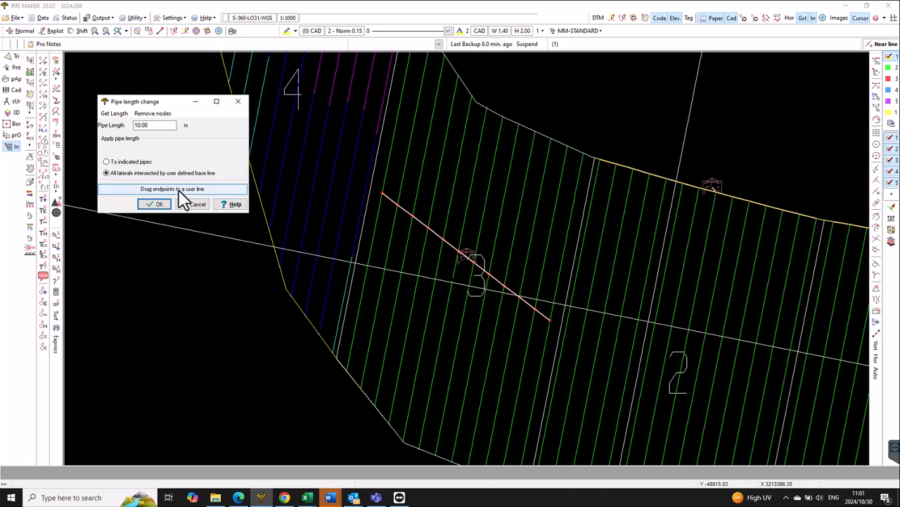
left_click(180, 190)
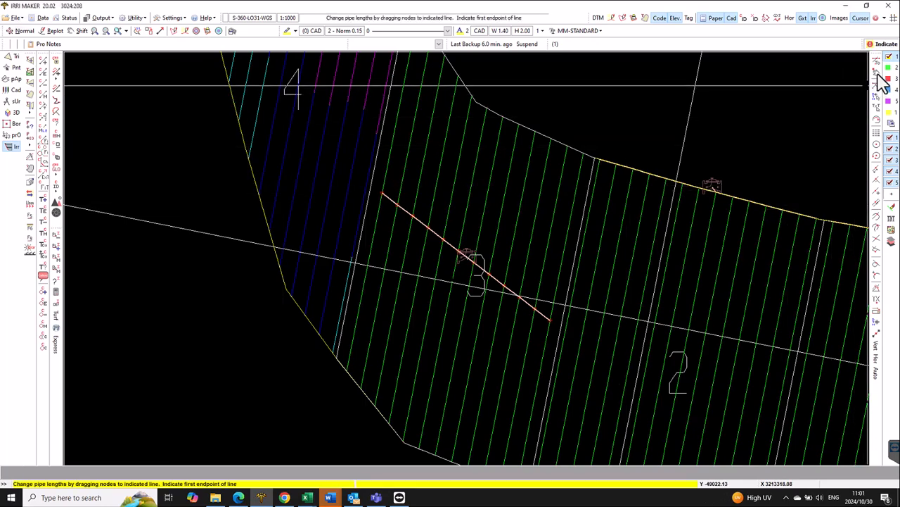
left_click(550, 342)
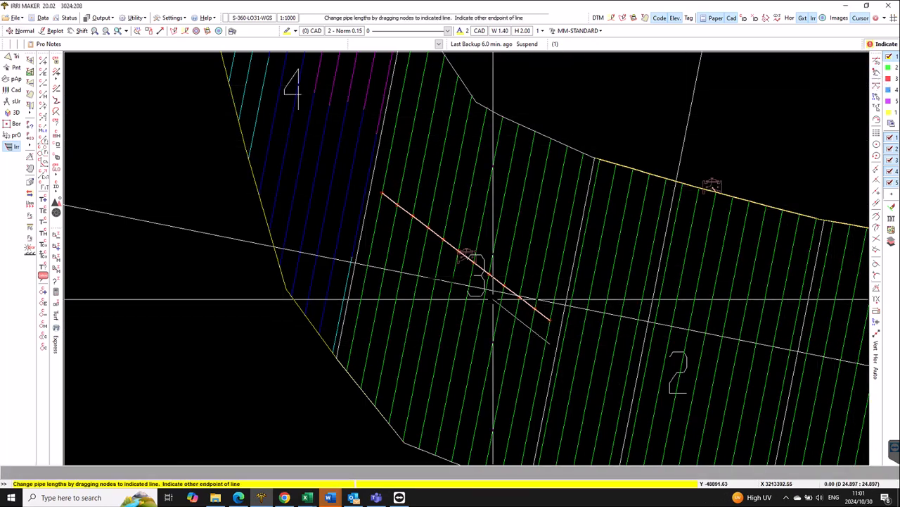
left_click(364, 228)
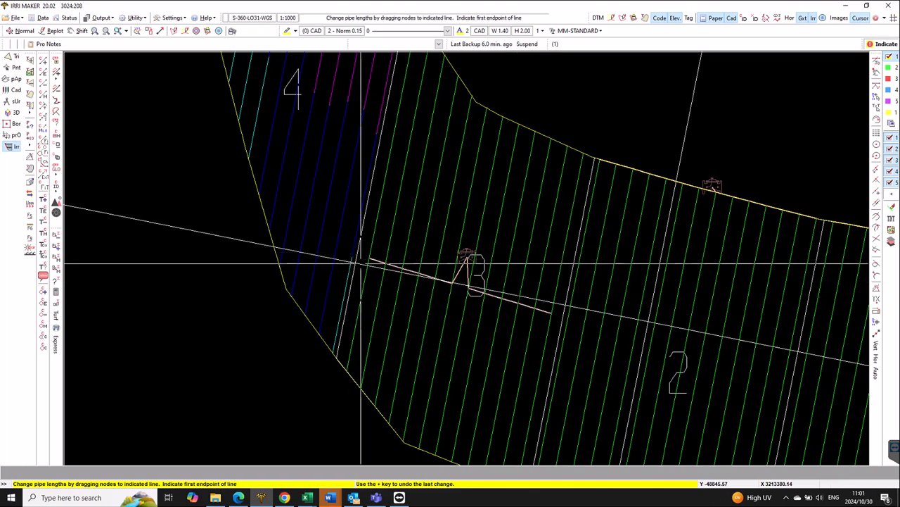
- Pull block 3's lateral endpoints to two more trial user lines, making the second one steeper and closer to the valve
left_click(556, 329)
left_click(363, 225)
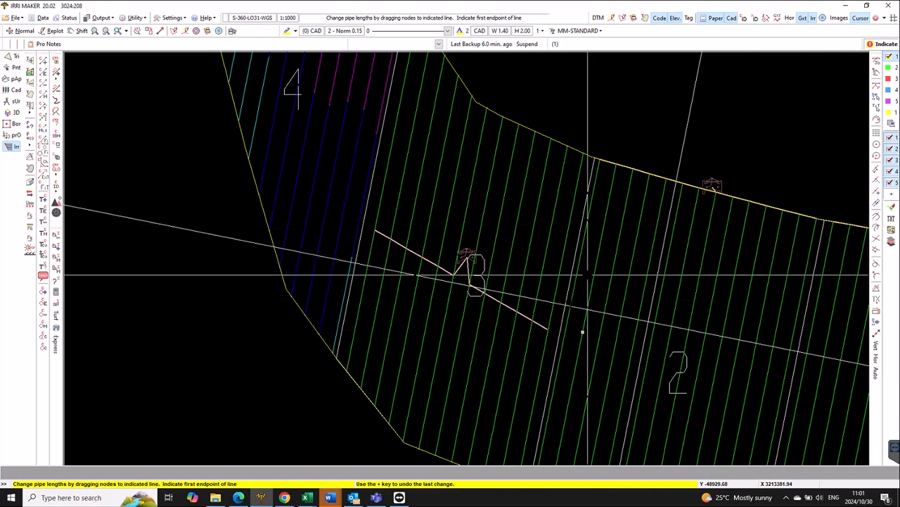
left_click(560, 326)
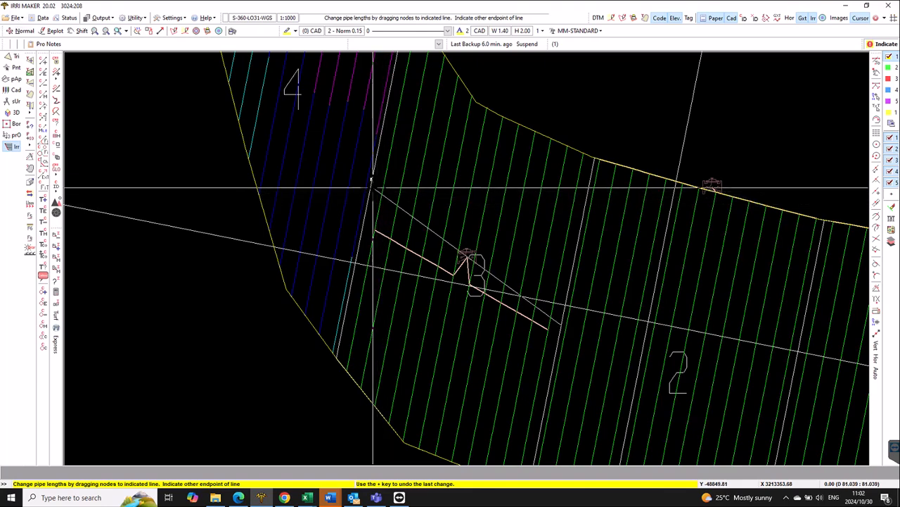
left_click(382, 188)
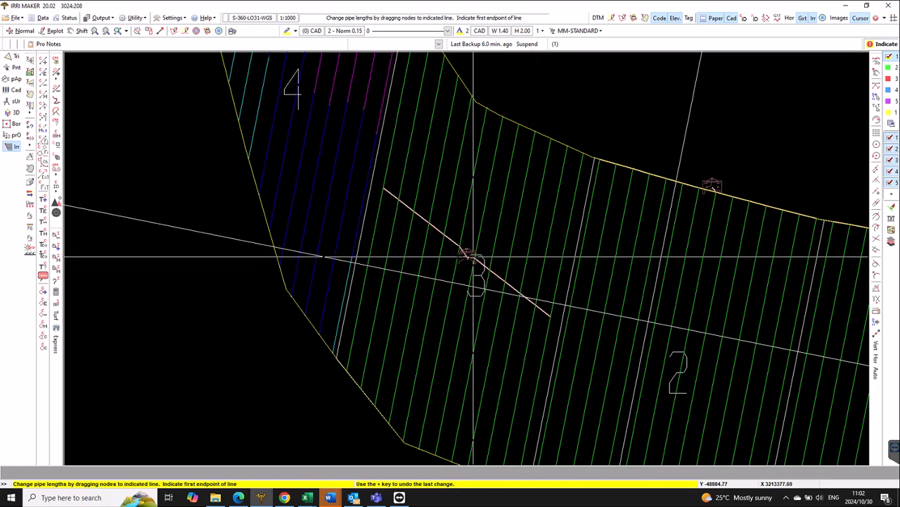
- Align block 3's manifold with a straight slanted user line running through the valve node, and finish the pipe length change
scroll(467, 259, "up", 2)
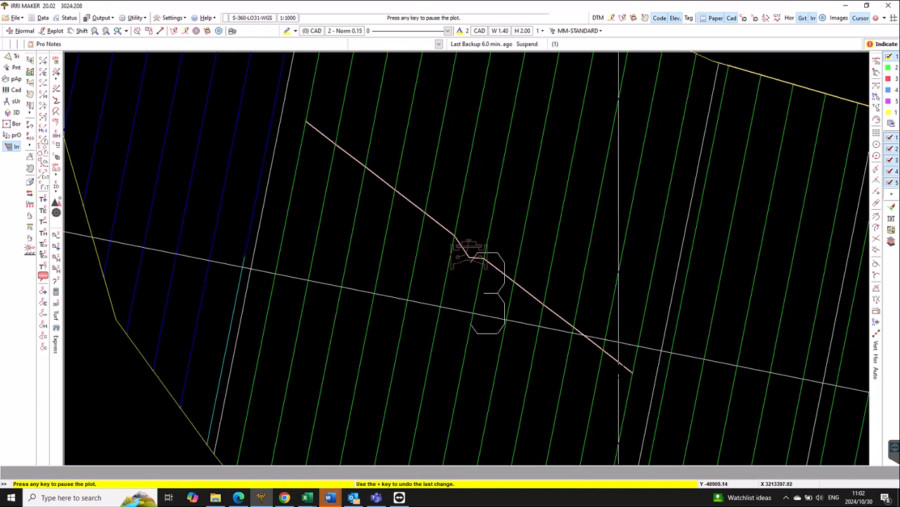
left_click(634, 375)
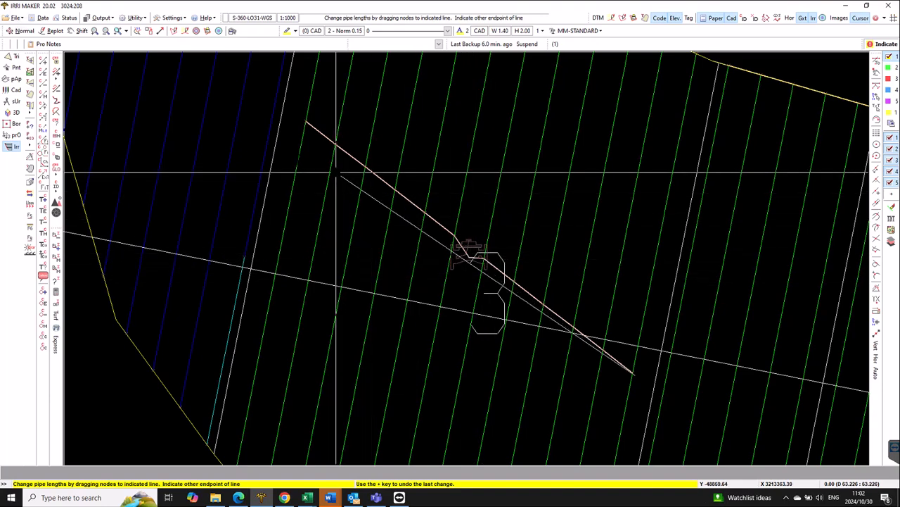
left_click(293, 132)
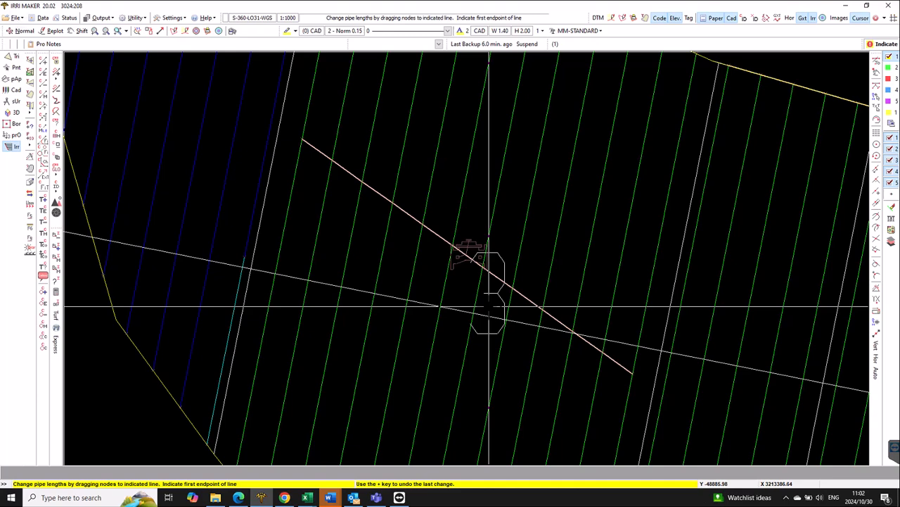
right_click(529, 307)
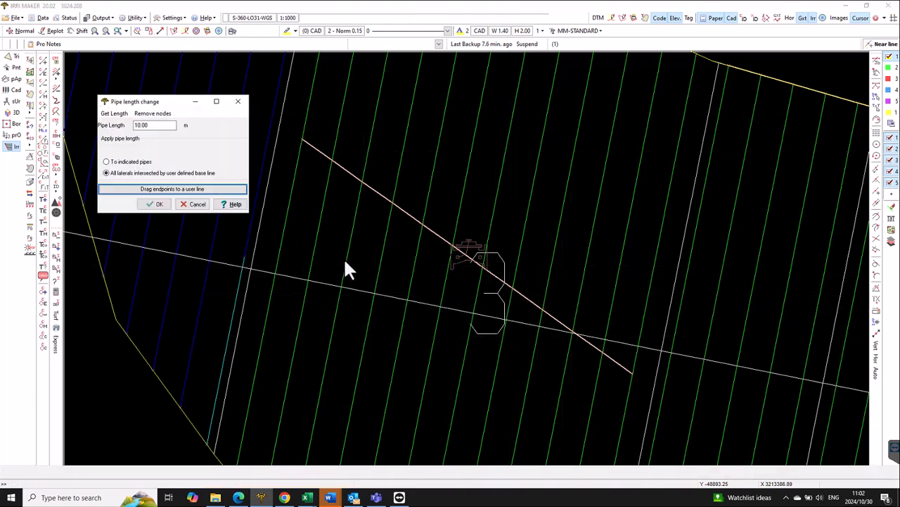
left_click(195, 205)
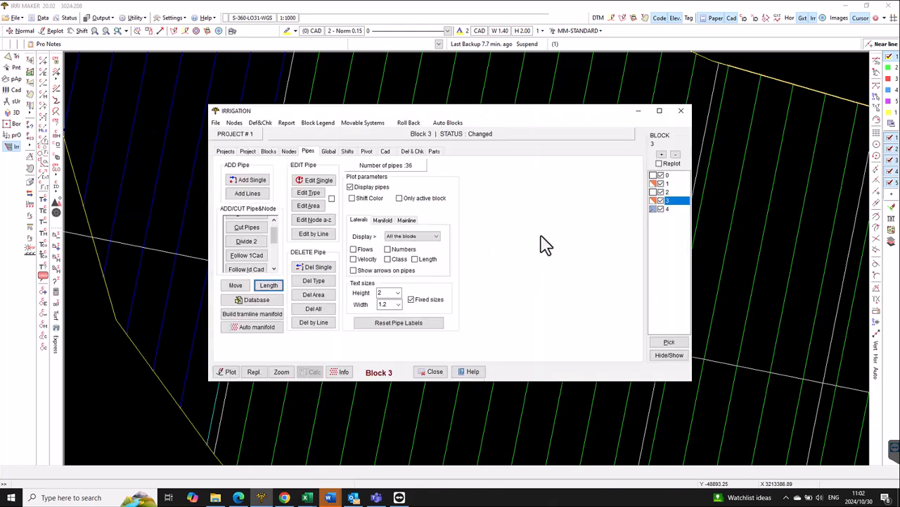
- Make block 4 active and size its laterals to a single pipe diameter each, with 15% pressure variation and maximum velocity 3
left_click(672, 210)
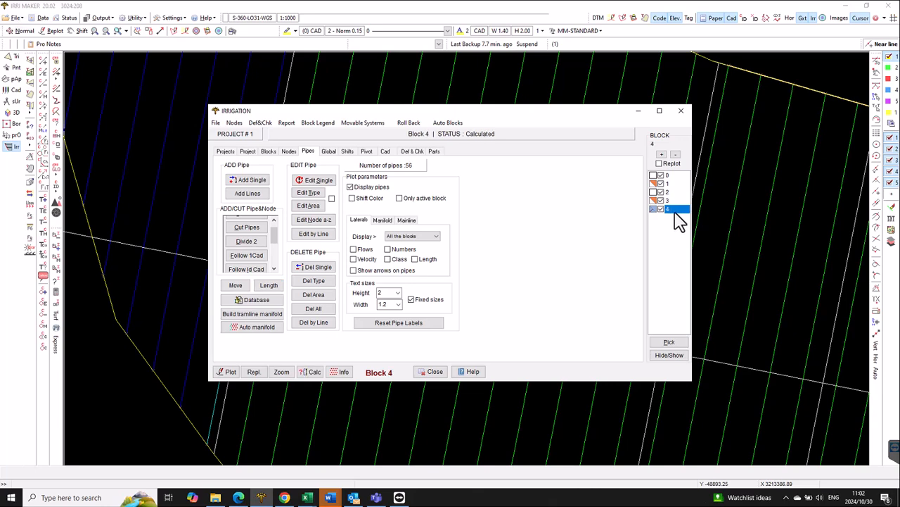
left_click(281, 371)
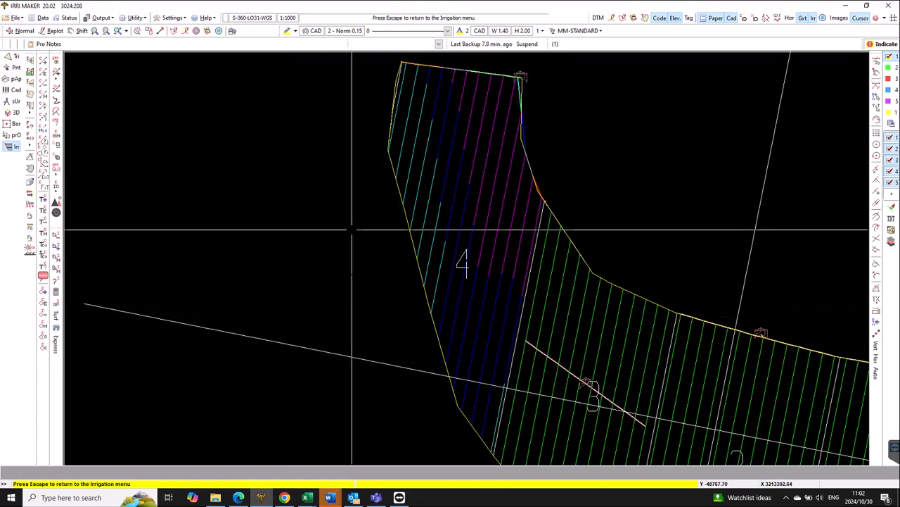
key("Escape")
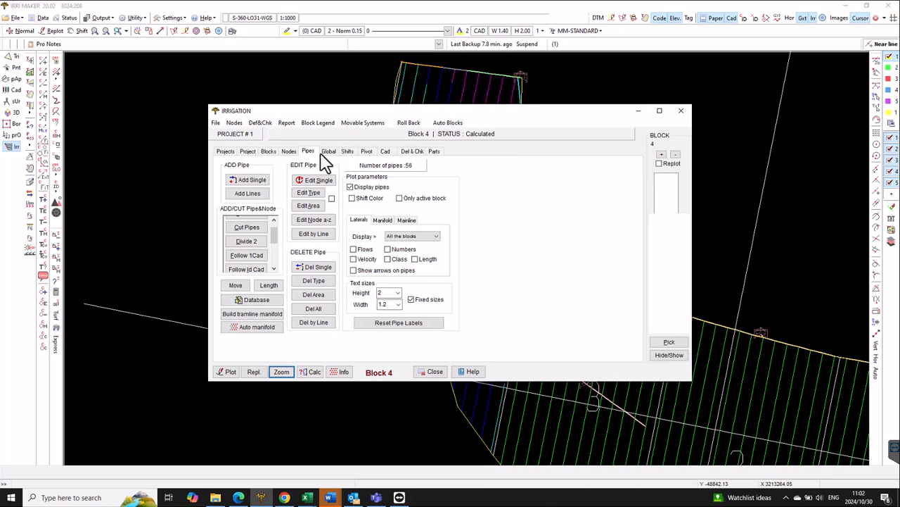
left_click(329, 152)
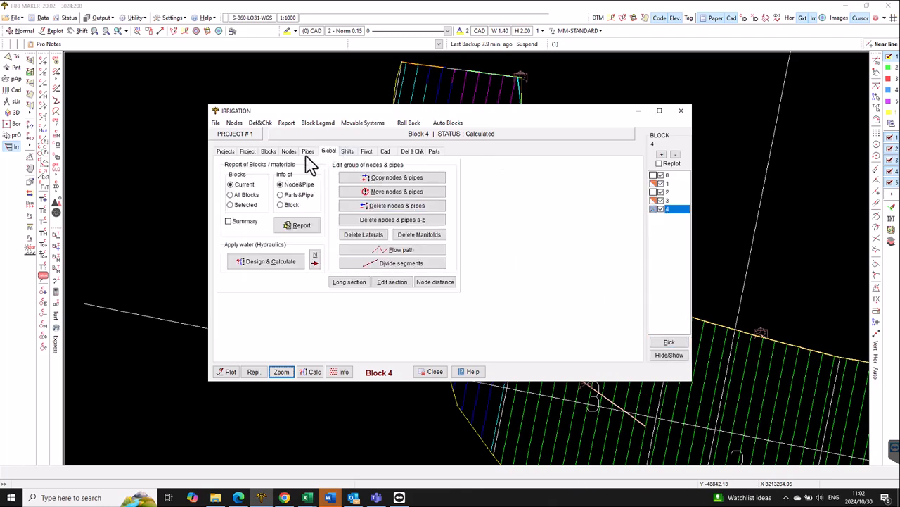
left_click(268, 262)
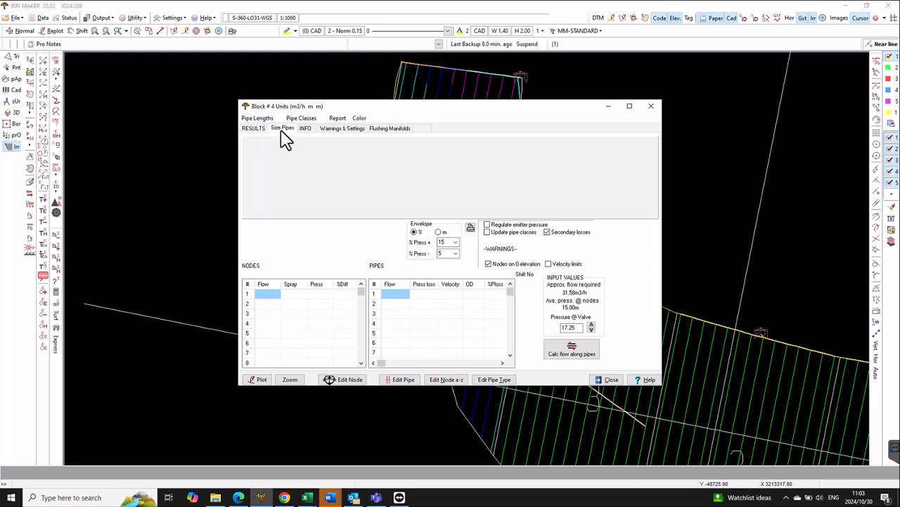
left_click(282, 129)
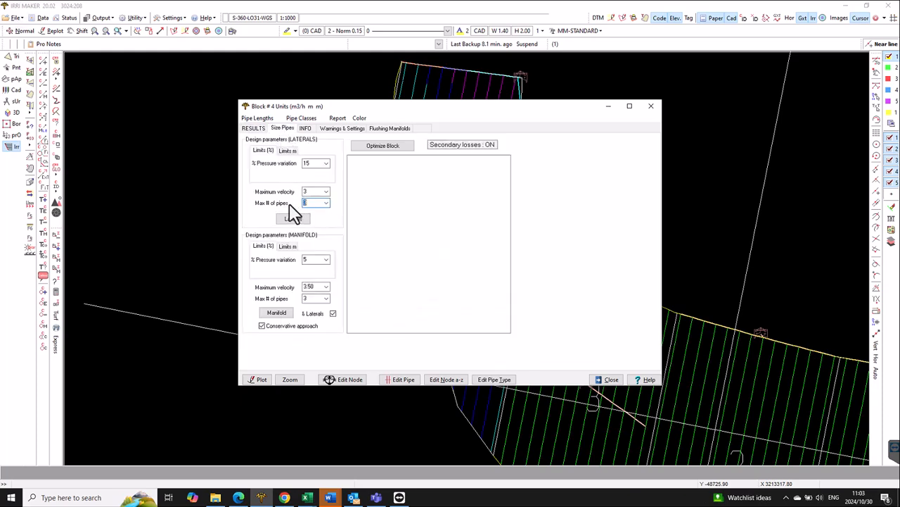
left_click(303, 221)
left_click(292, 381)
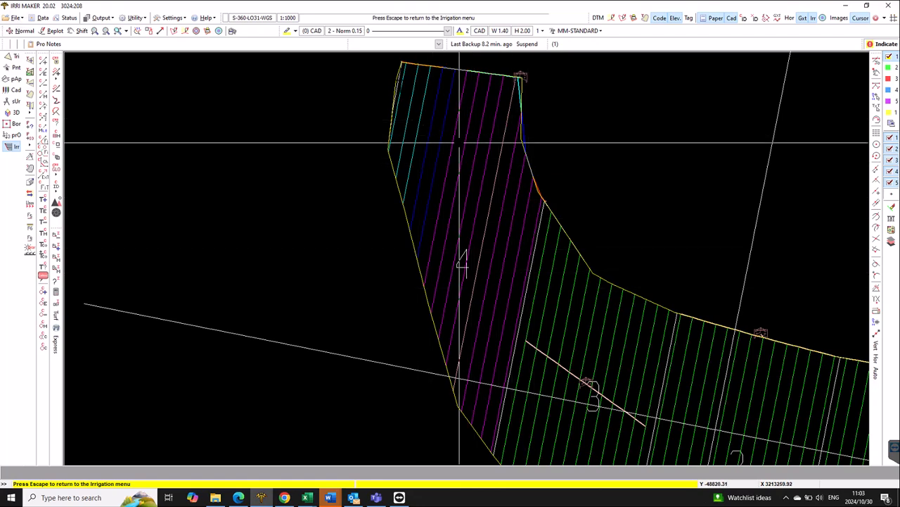
left_click(531, 311)
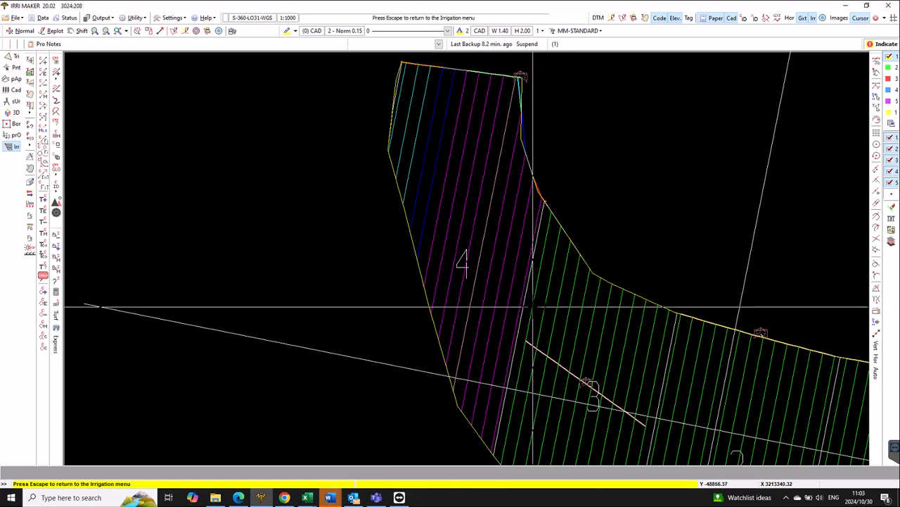
left_click(606, 380)
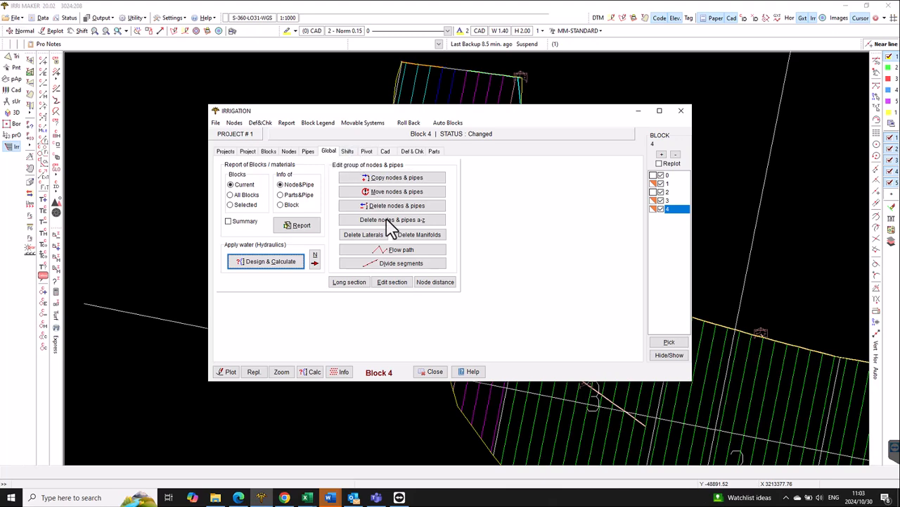
- Replace block 4's manifold pipes with a Ø 20 PN12.5 HDPE PE100 manifold about 131 m long, cut diagonally through the laterals with standard fittings
left_click(416, 236)
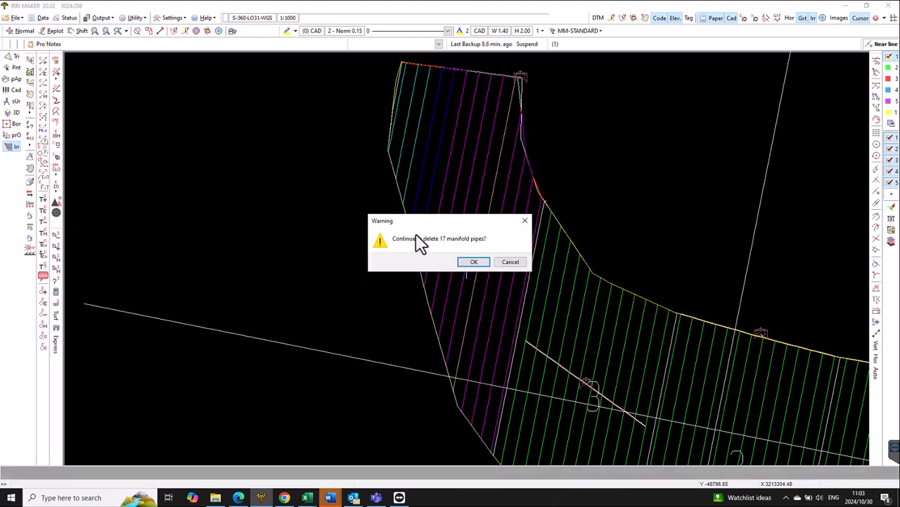
left_click(473, 266)
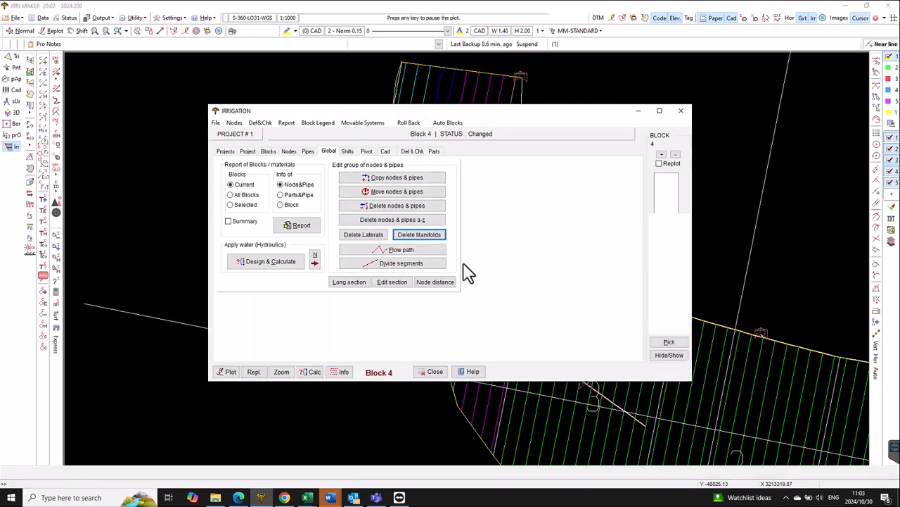
left_click(309, 151)
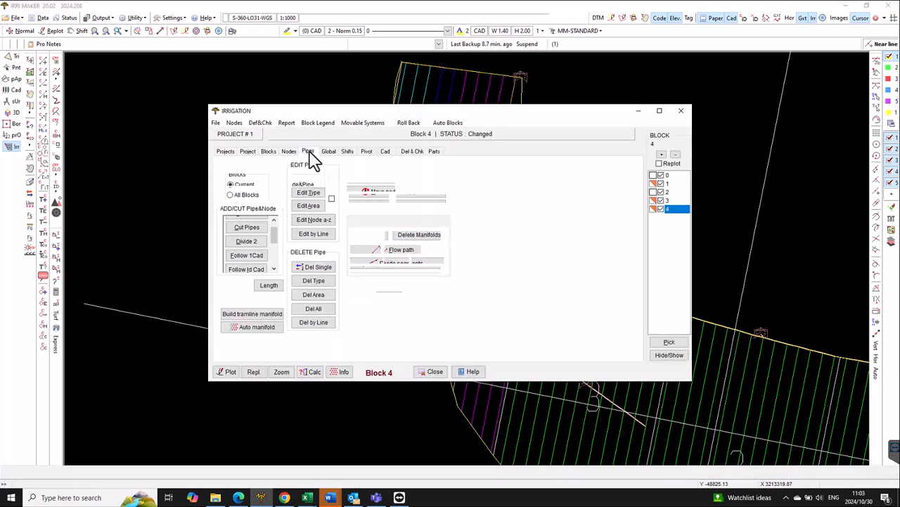
left_click(258, 229)
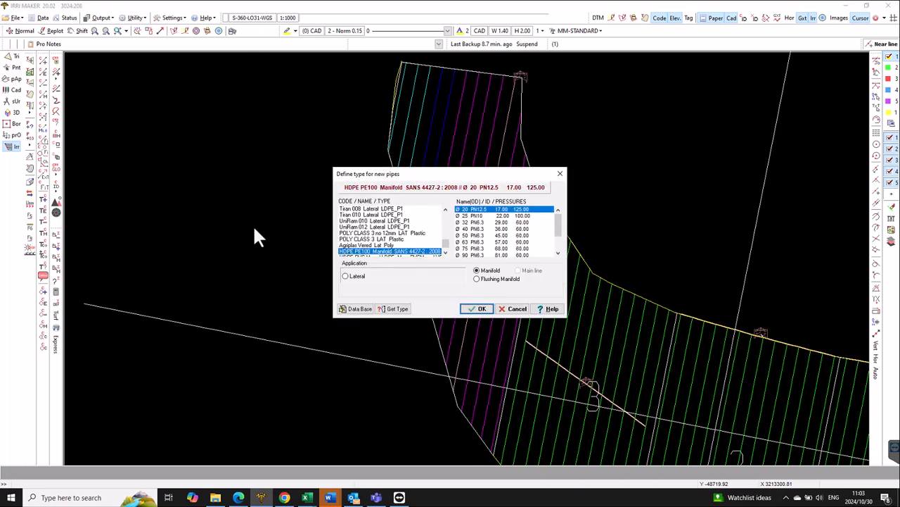
left_click(486, 309)
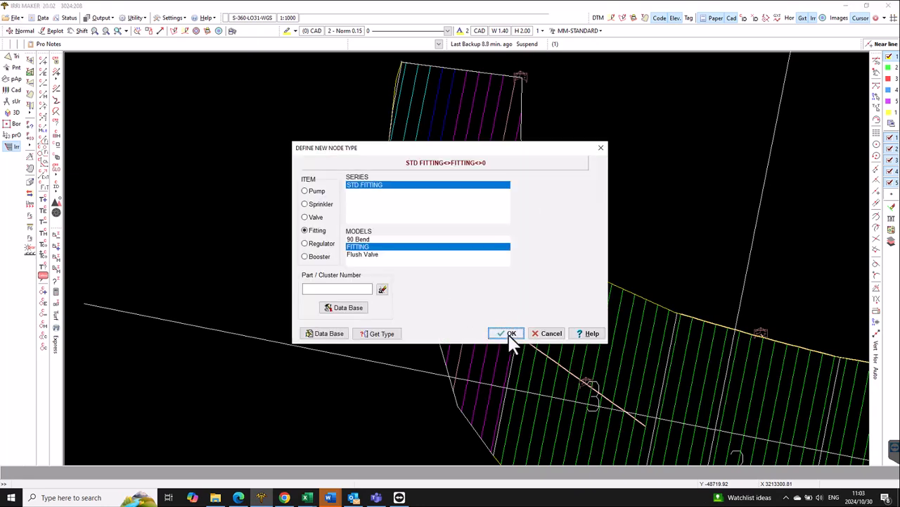
left_click(509, 334)
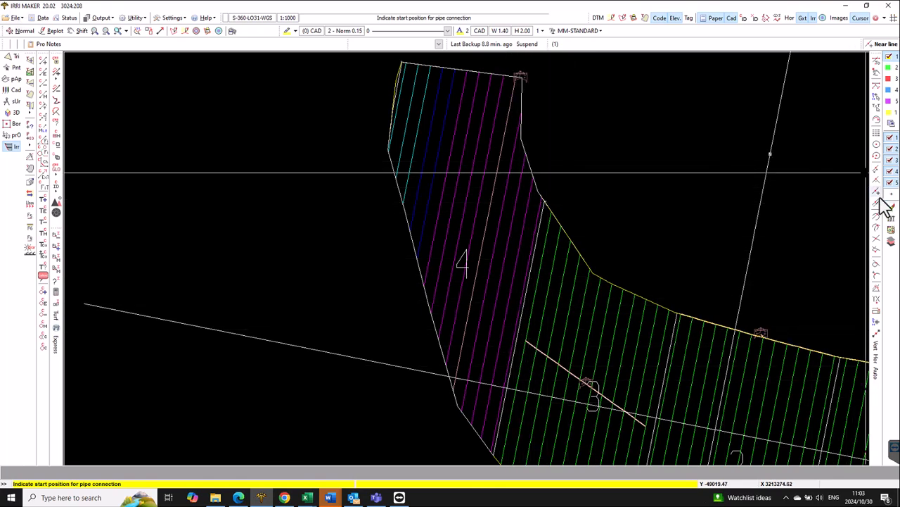
left_click(517, 323)
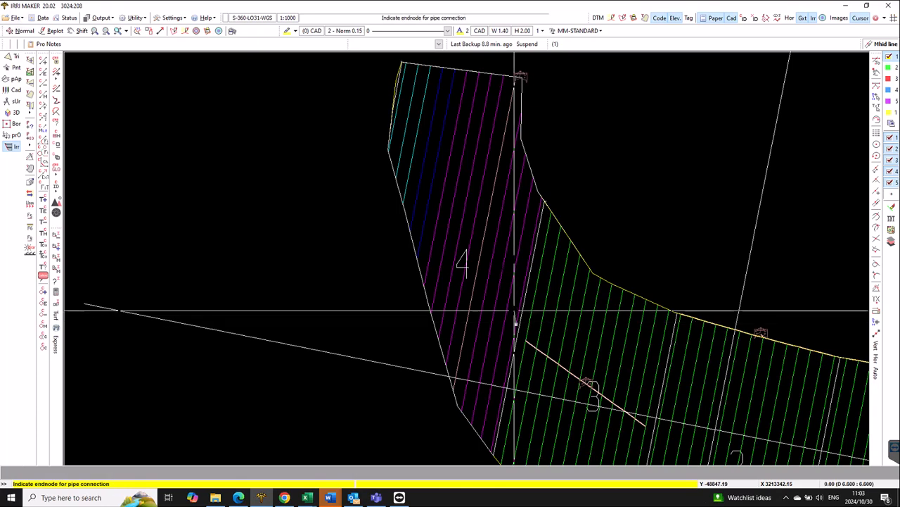
left_click(397, 86)
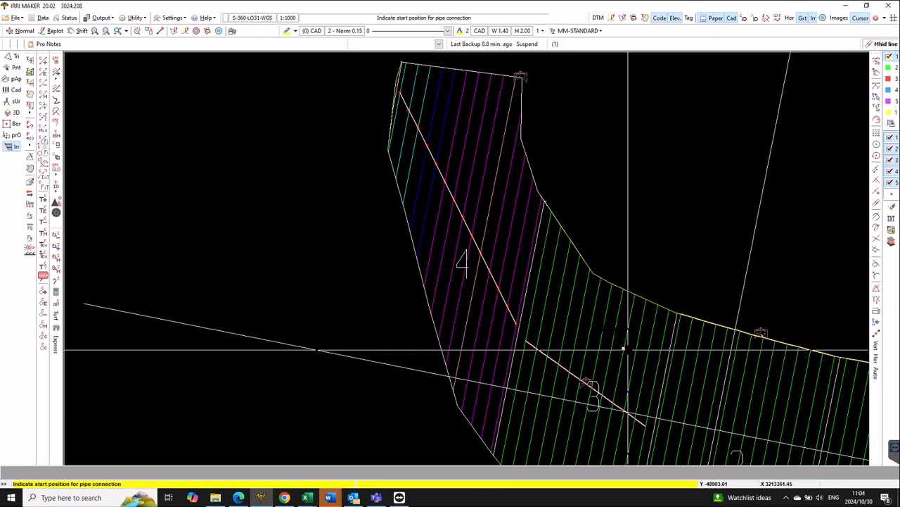
right_click(563, 192)
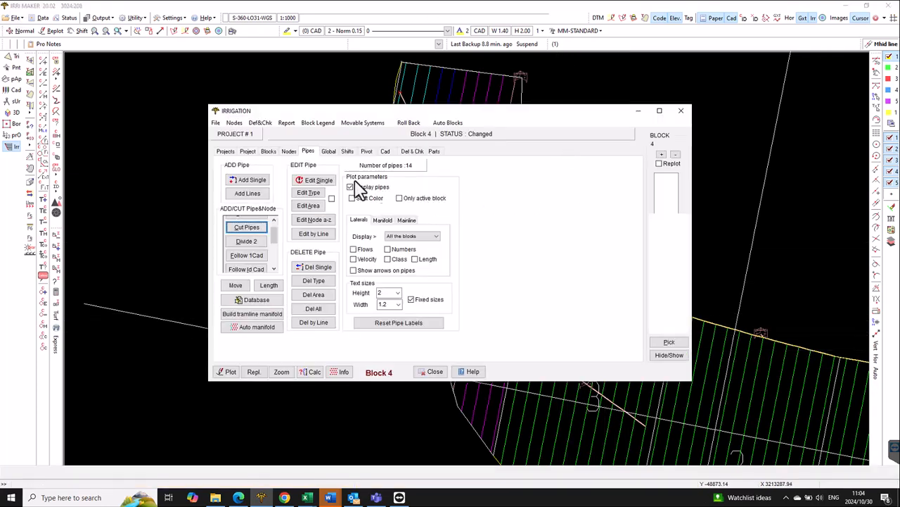
- Locate the nodes in block 4 that have no pipe connected
left_click(289, 152)
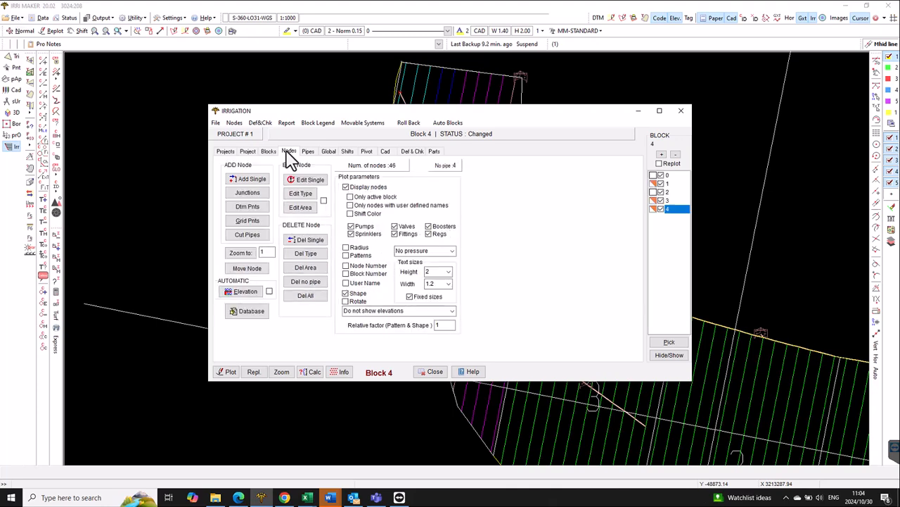
left_click(447, 167)
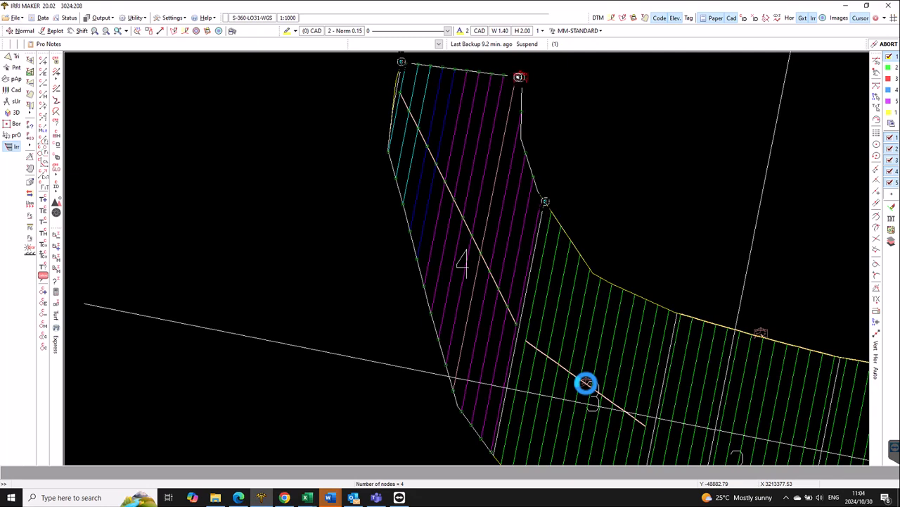
left_click(609, 251)
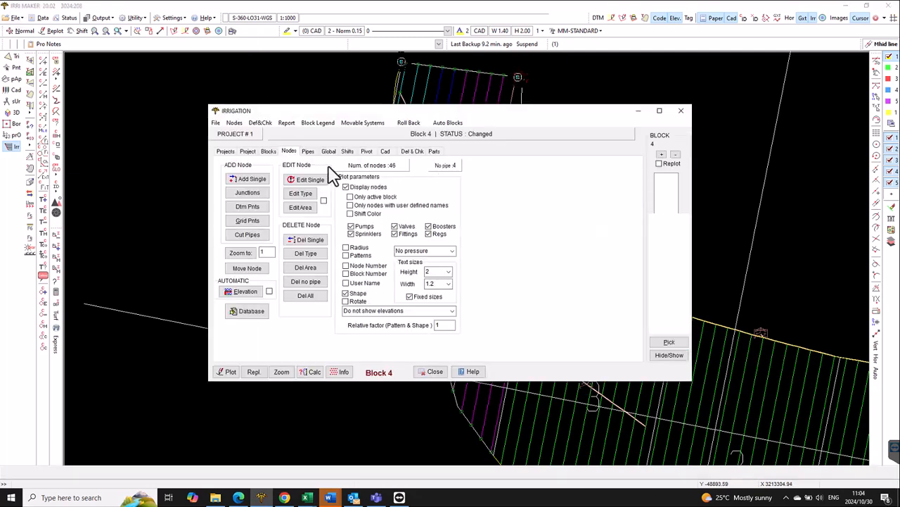
- Try the valve node from block 4's upper corner on the manifold without dividing the pipe, and place it outside the block instead
left_click(252, 268)
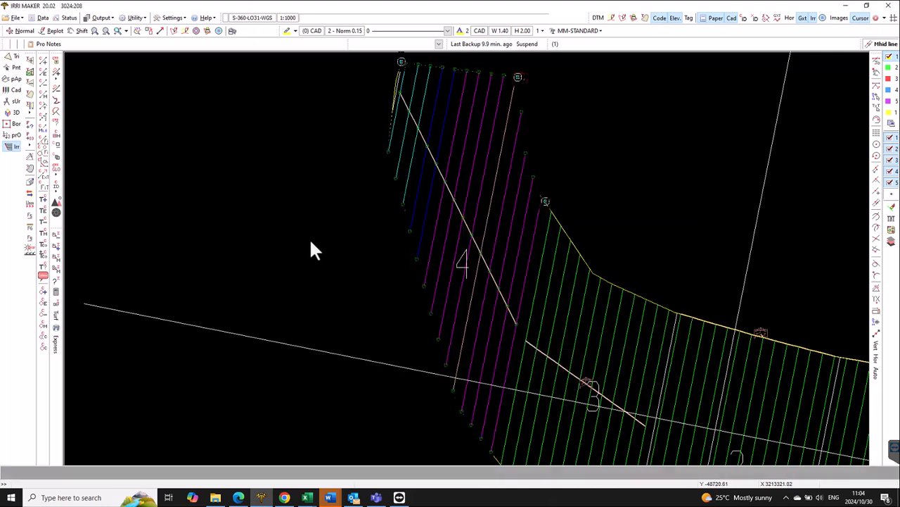
left_click(519, 78)
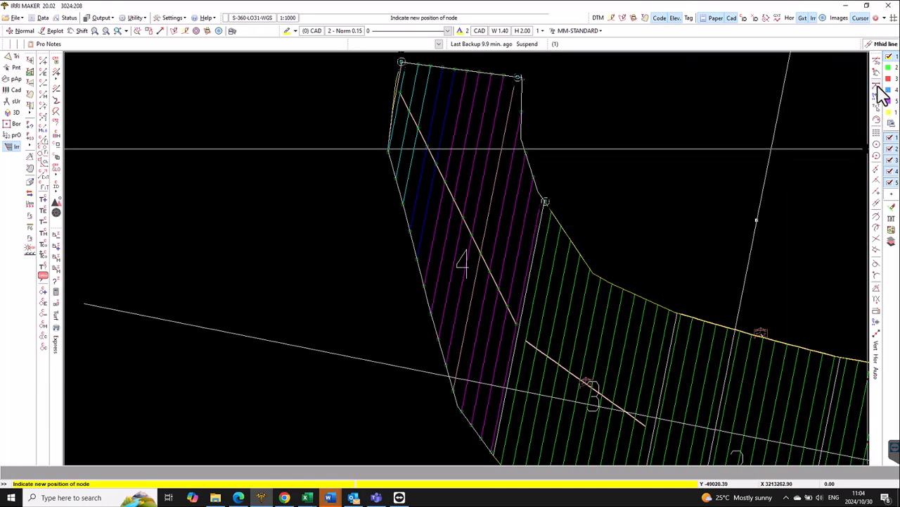
left_click(875, 193)
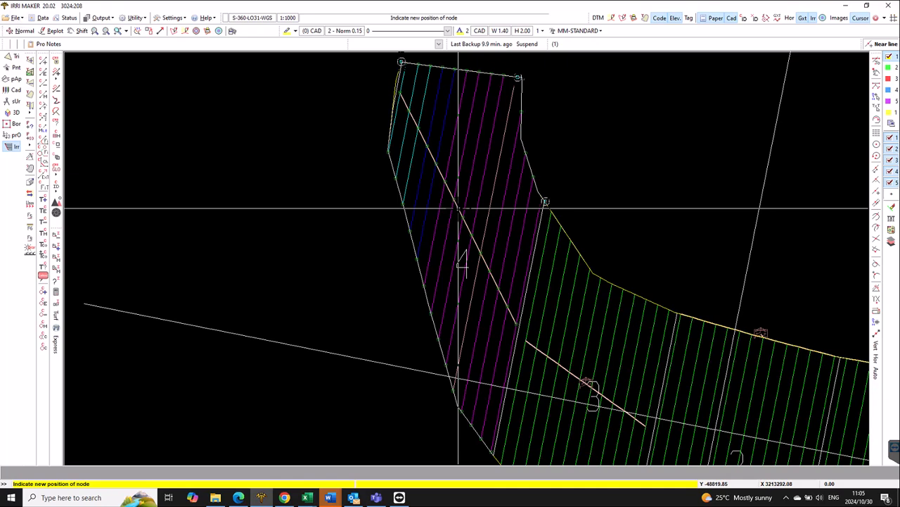
left_click(458, 208)
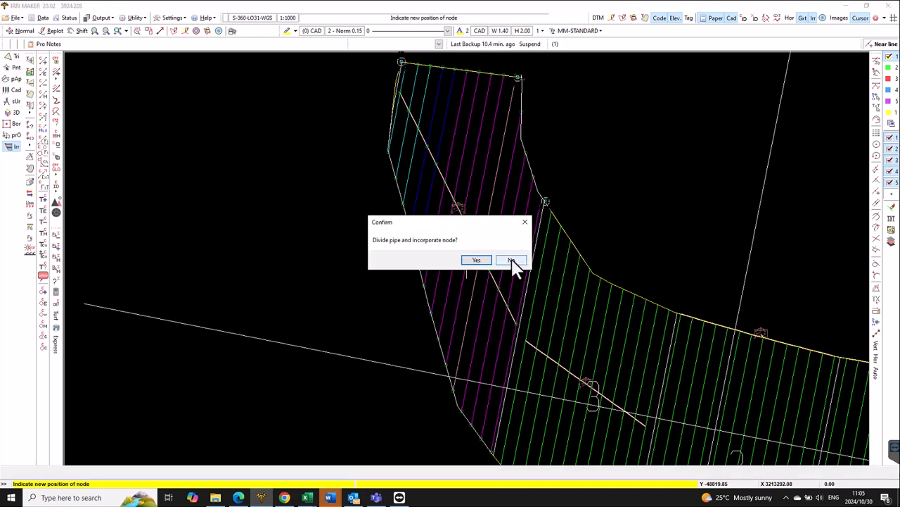
left_click(511, 260)
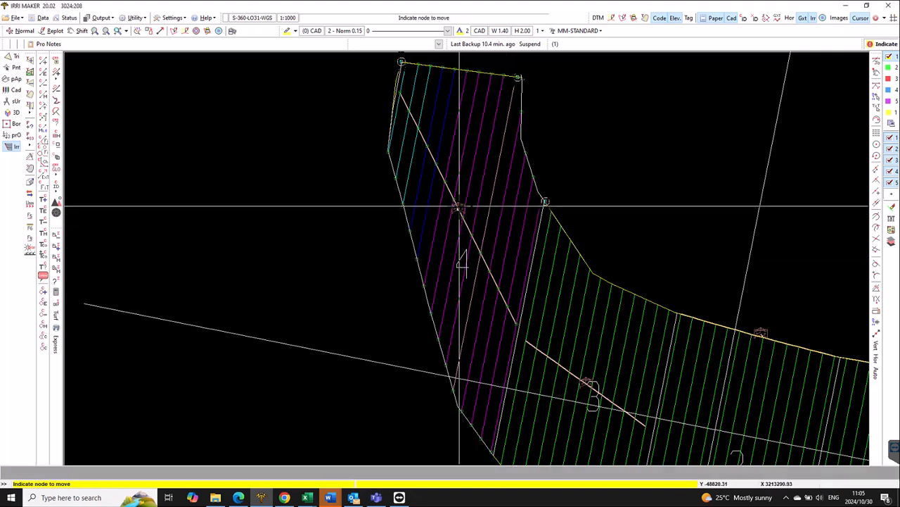
left_click(603, 145)
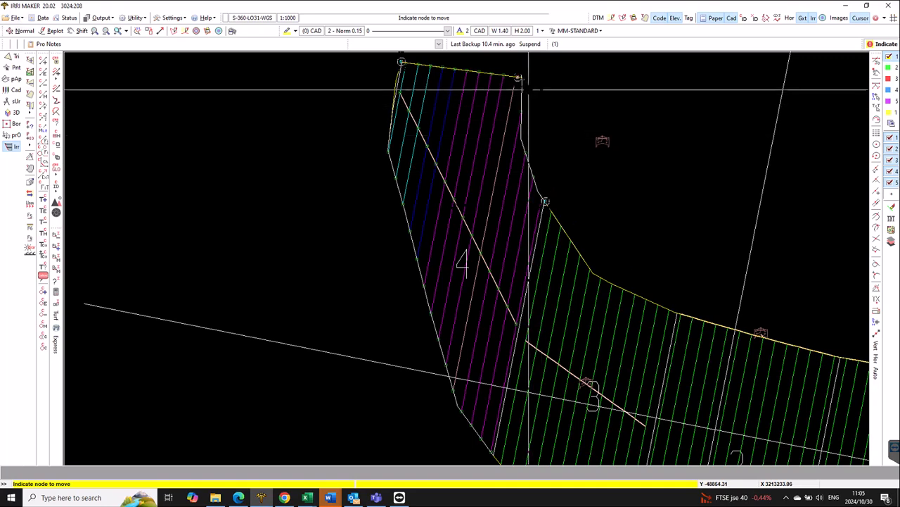
- Move the remaining node at block 4's upper corner onto the middle of the diagonal manifold, dividing the pipe to incorporate it
left_click(525, 81)
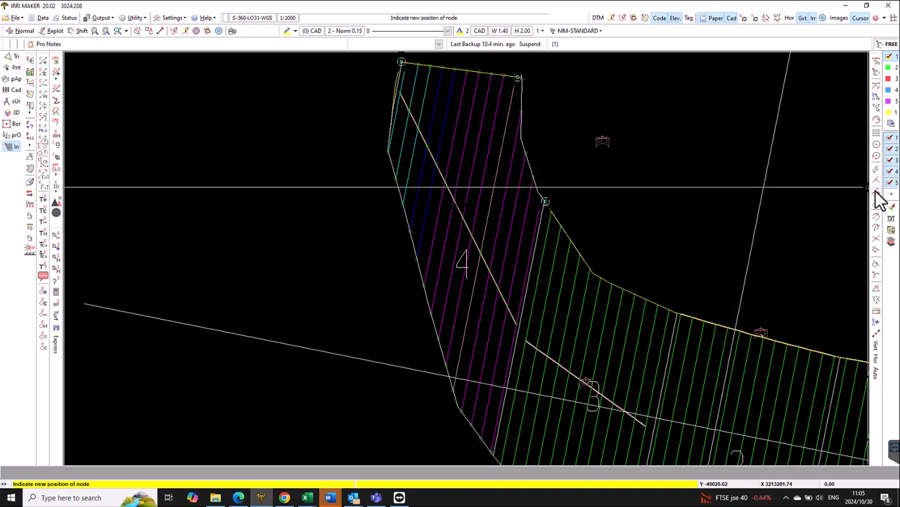
left_click(462, 205)
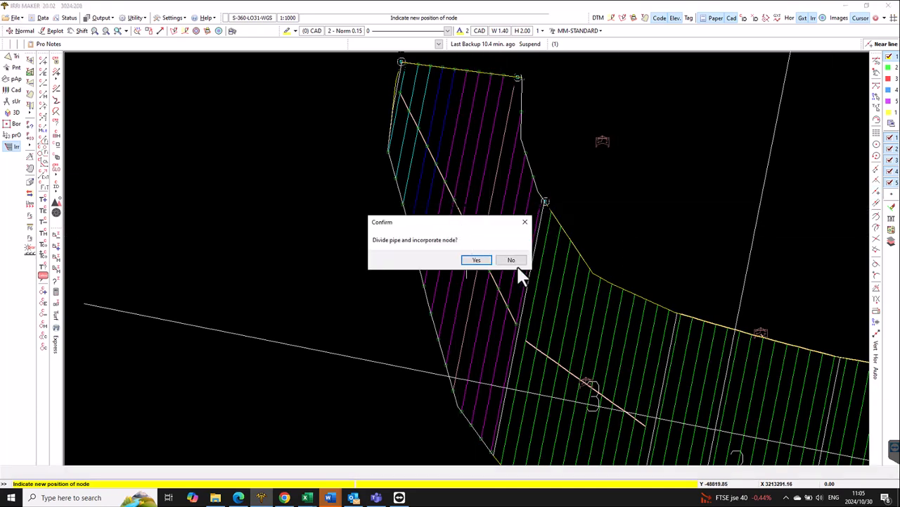
left_click(477, 260)
- Enlarge the node symbols by setting the relative factor for pattern and shape to 5, and replot the drawing
scroll(457, 211, "up", 1)
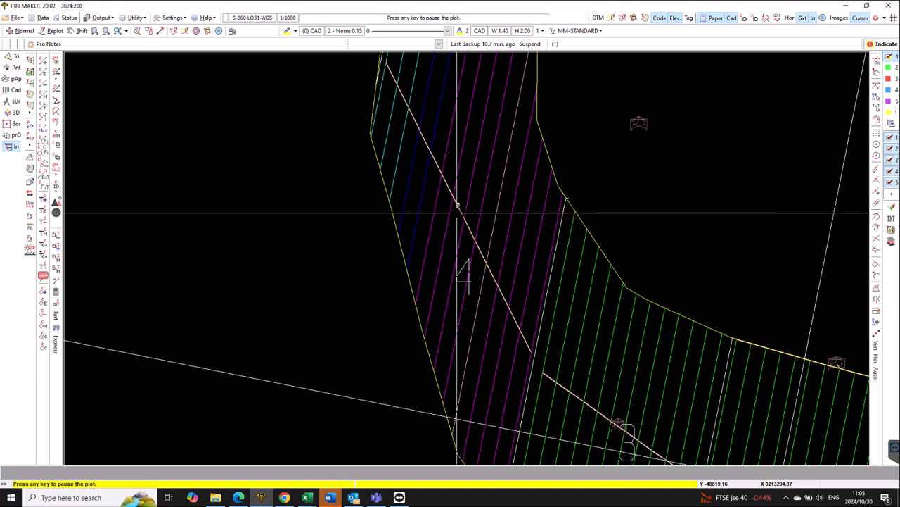
scroll(457, 211, "up", 1)
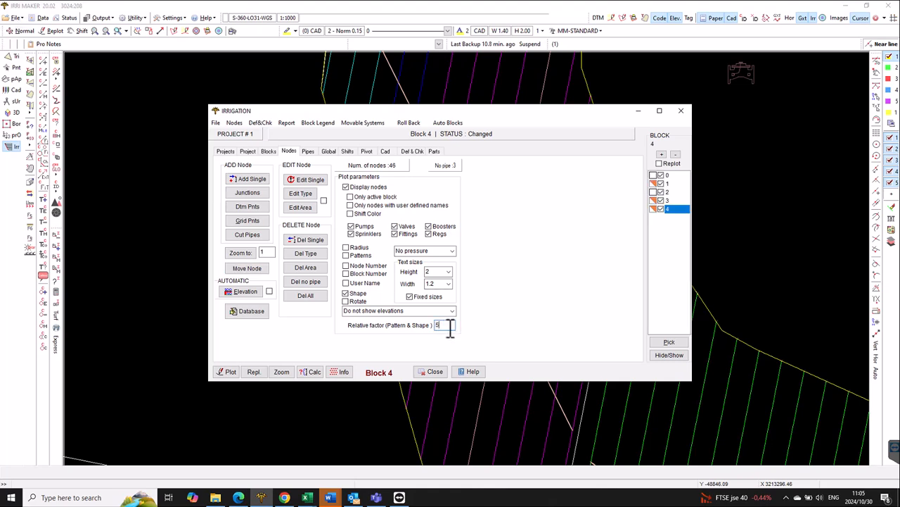
left_click(253, 371)
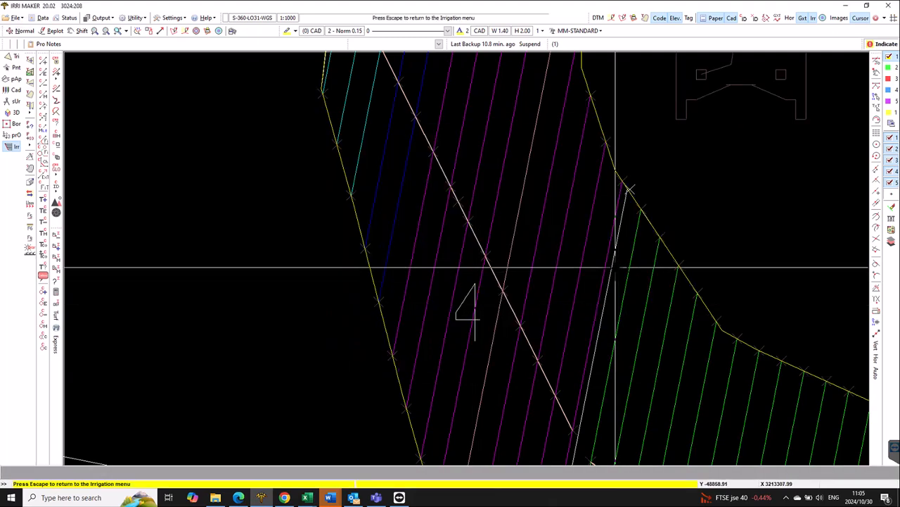
key("Escape")
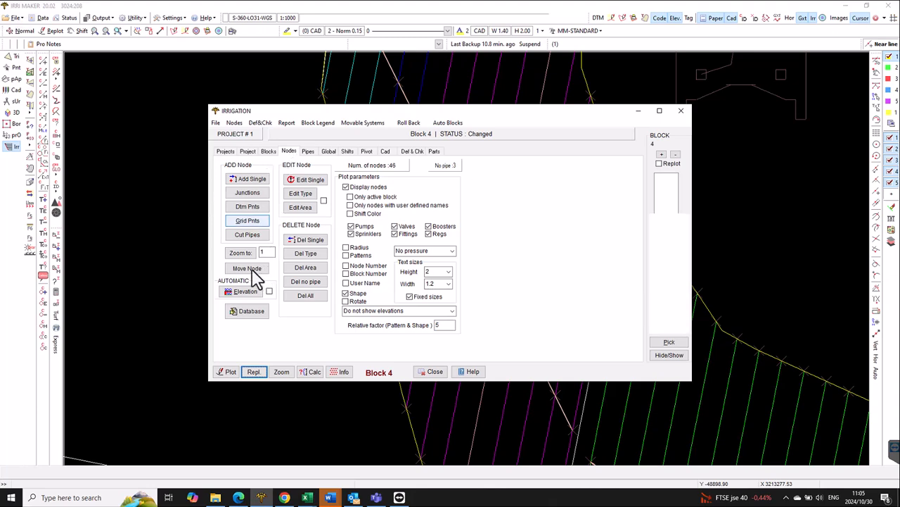
- Move block 4's valve node from outside the block to a free position just beside the middle of the diagonal manifold
left_click(257, 268)
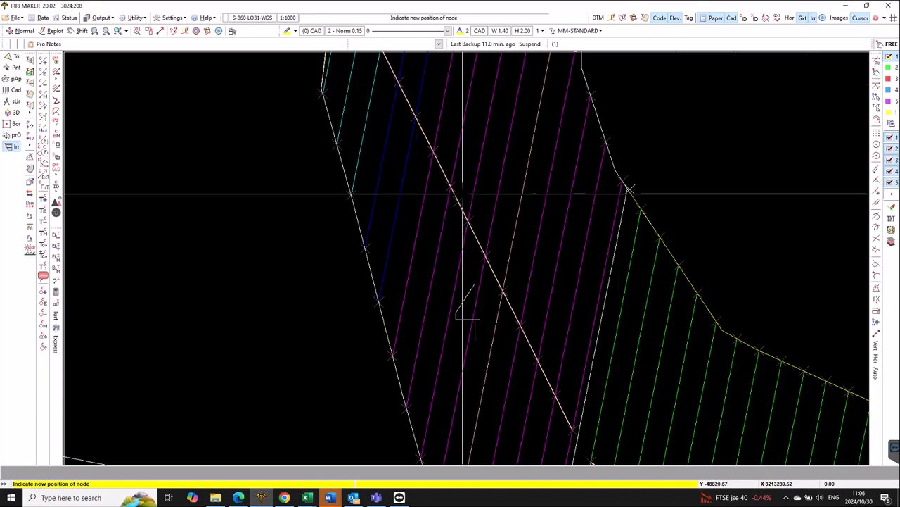
left_click(462, 193)
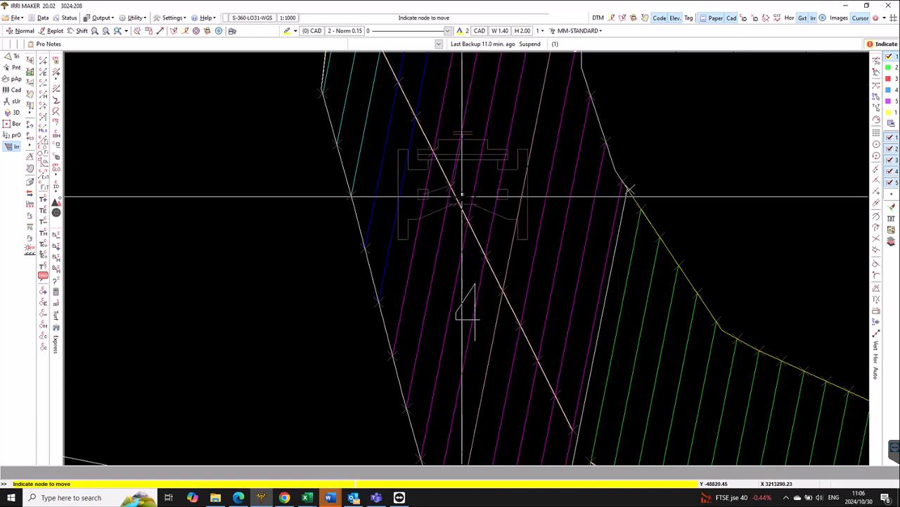
right_click(463, 201)
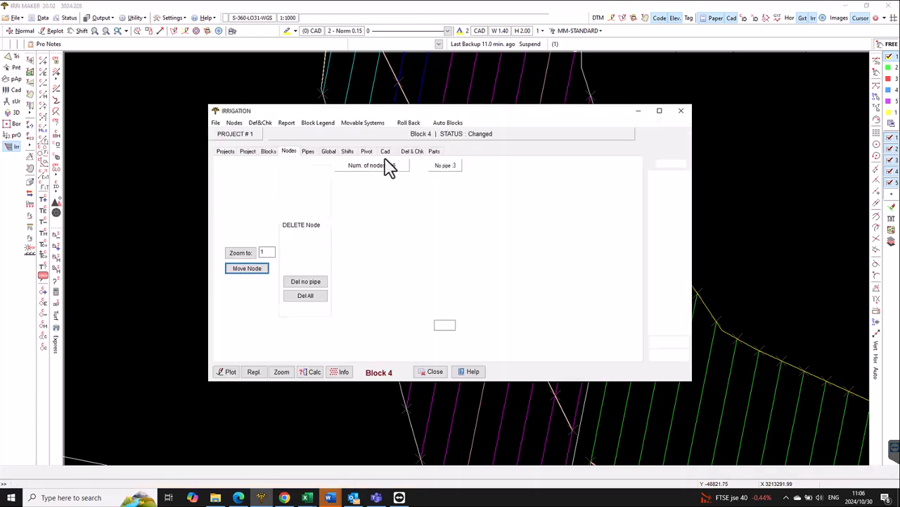
left_click(308, 151)
left_click(257, 184)
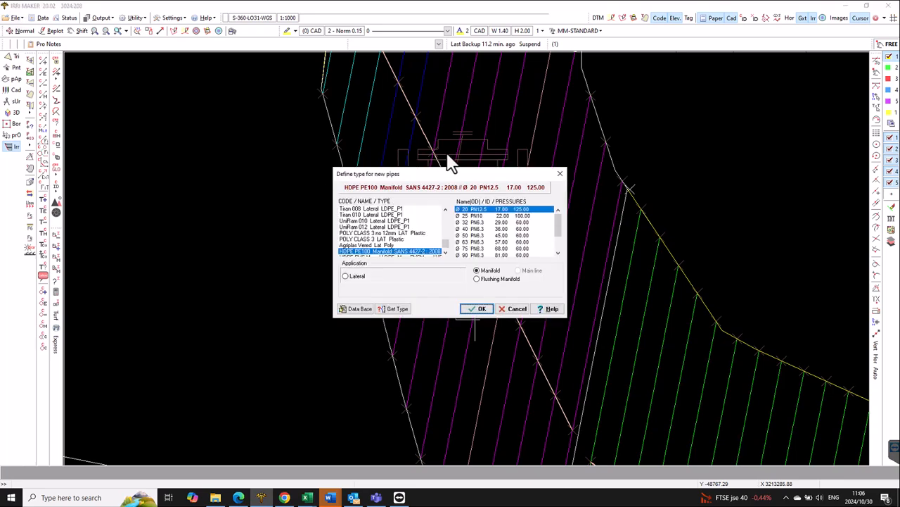
left_click(520, 309)
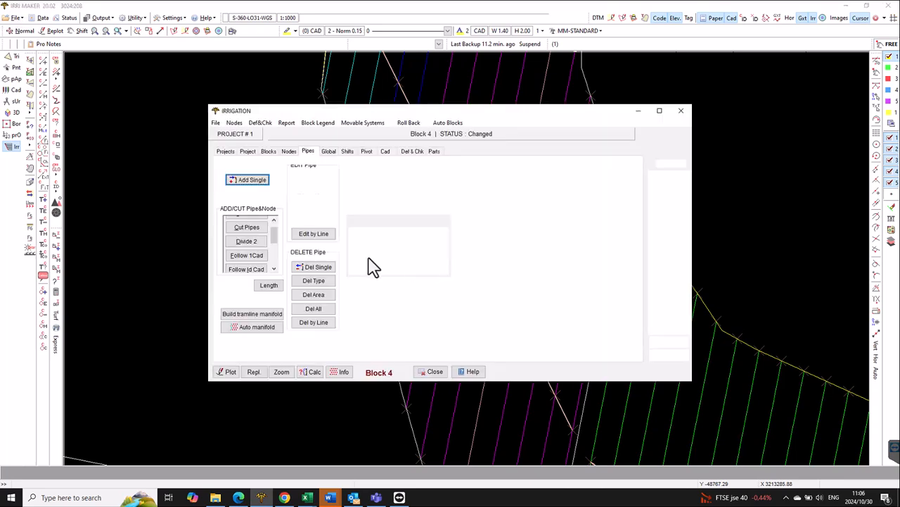
- Move the loose node at block 4's corner bordering block 3 onto the lower end of the diagonal manifold
left_click(288, 152)
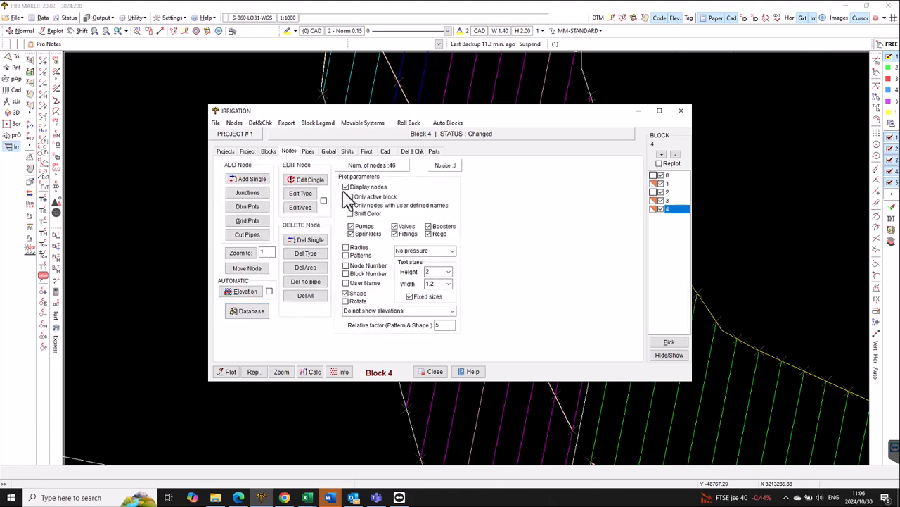
left_click(256, 273)
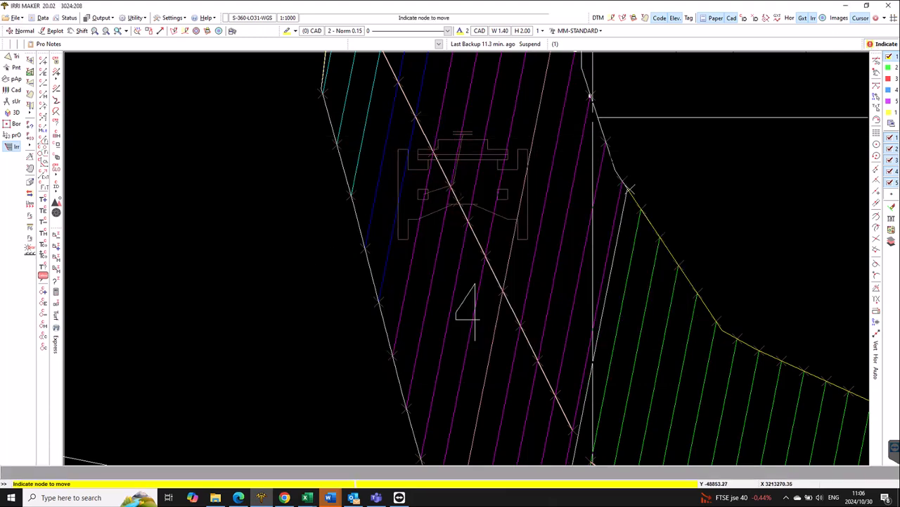
left_click(619, 172)
scroll(605, 253, "up", 5)
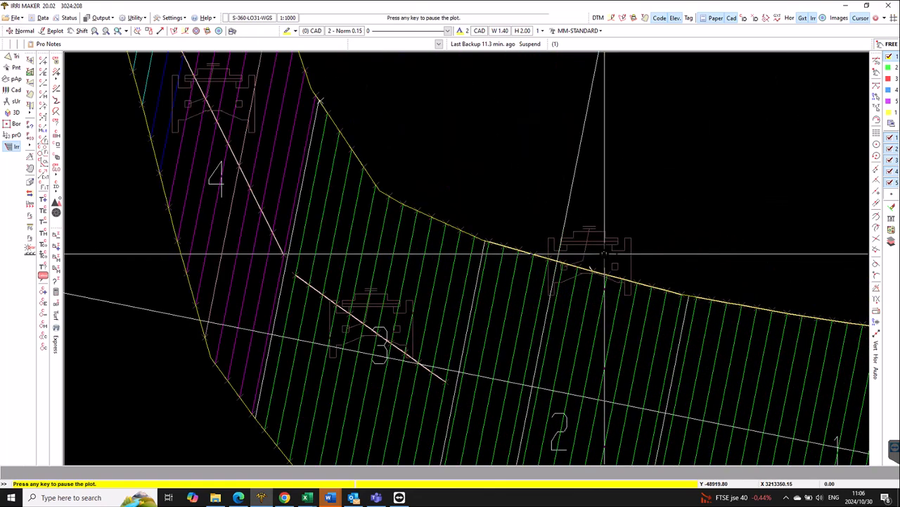
middle_click_drag(164, 309, 183, 336)
middle_click(164, 310)
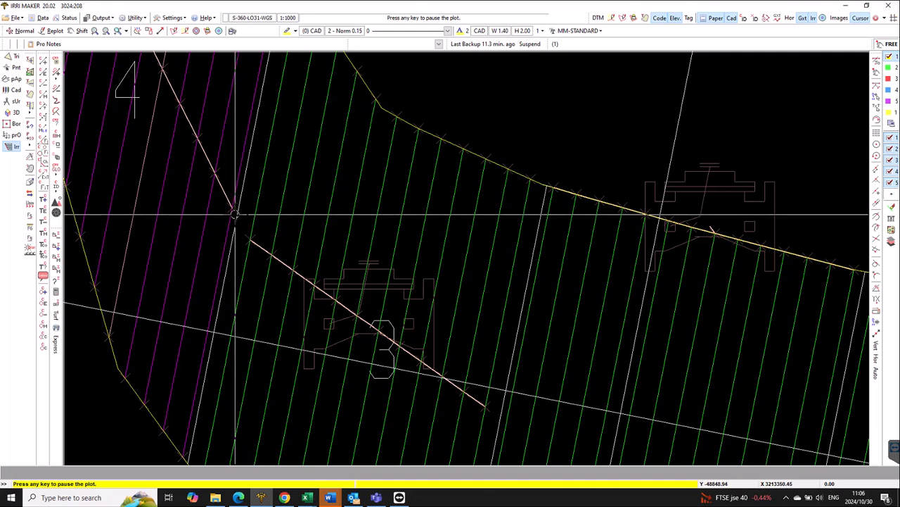
left_click(236, 213)
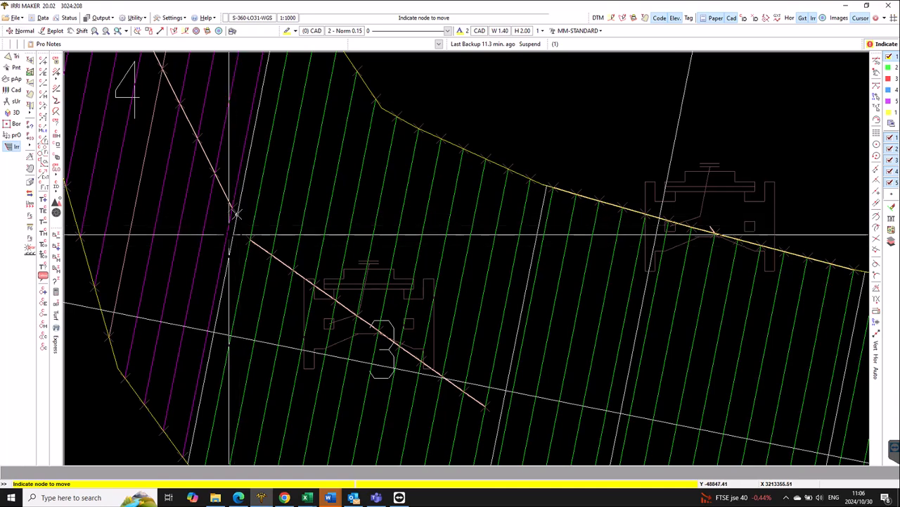
- Move the loose node at block 4's far upper corner to a position beside the upper end of the diagonal manifold
middle_click(191, 129)
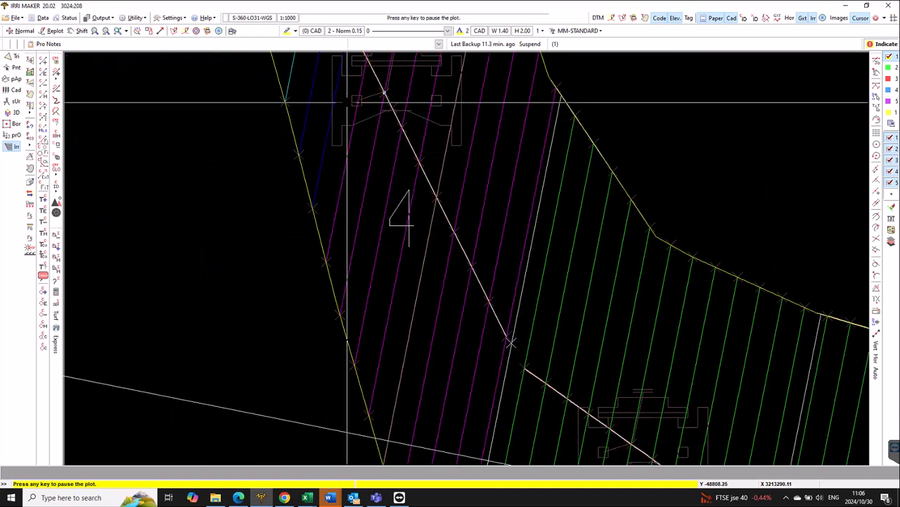
middle_click(348, 100)
middle_click(348, 98)
left_click(517, 148)
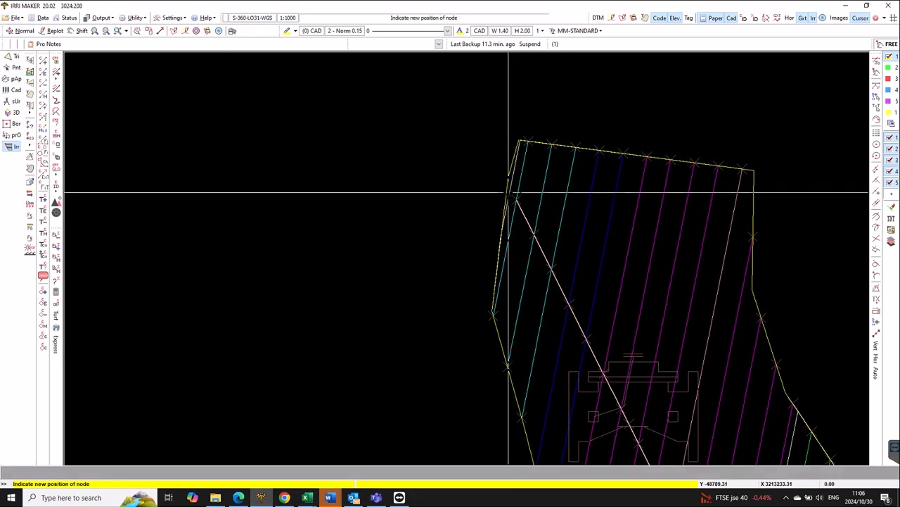
left_click(523, 236)
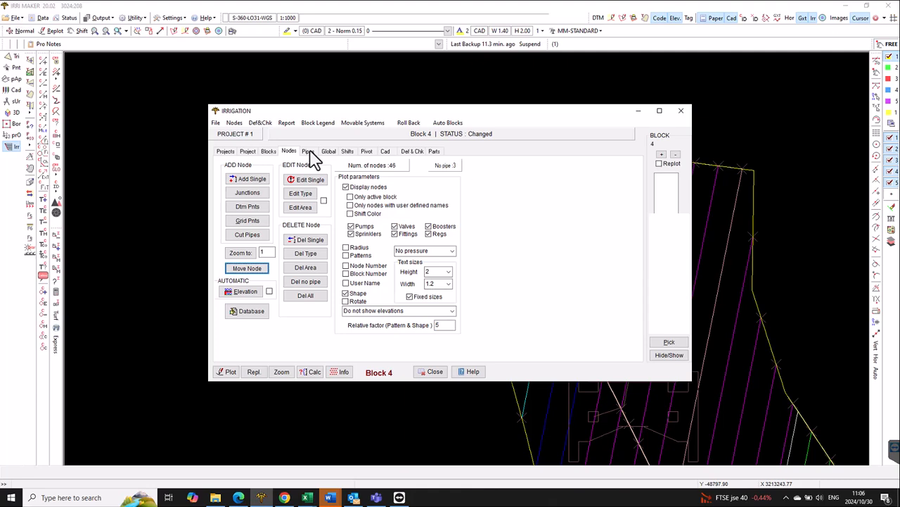
- Add single HDPE PE100 manifold pipes of Ø 20 PN12.5 connecting the valve and both end nodes to block 4's diagonal manifold
left_click(308, 152)
left_click(256, 178)
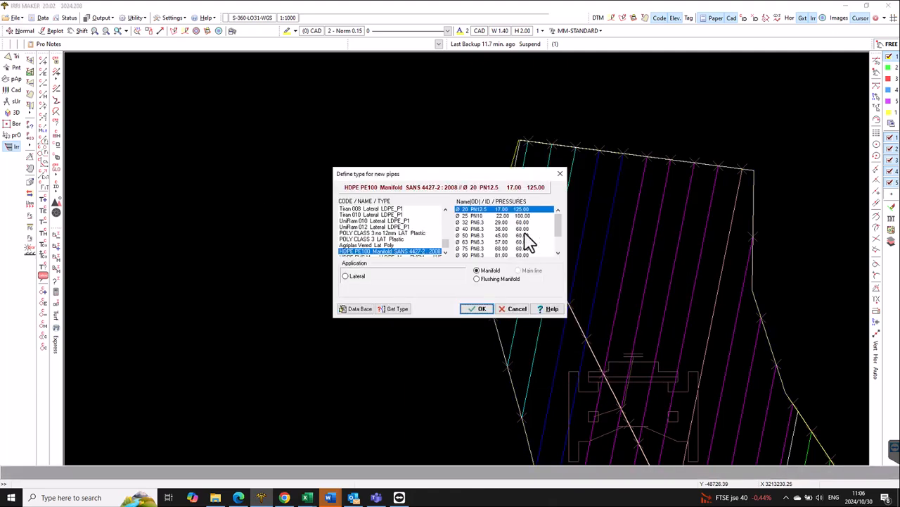
left_click(481, 308)
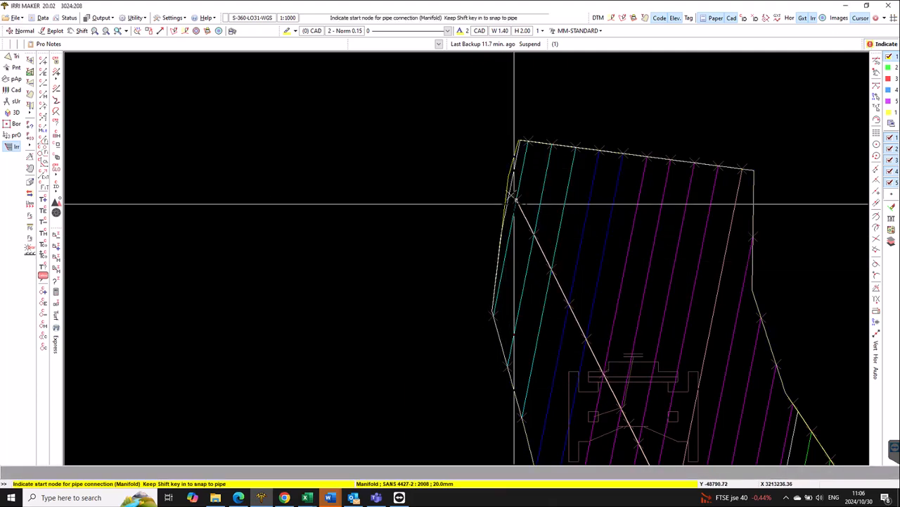
left_click(636, 410)
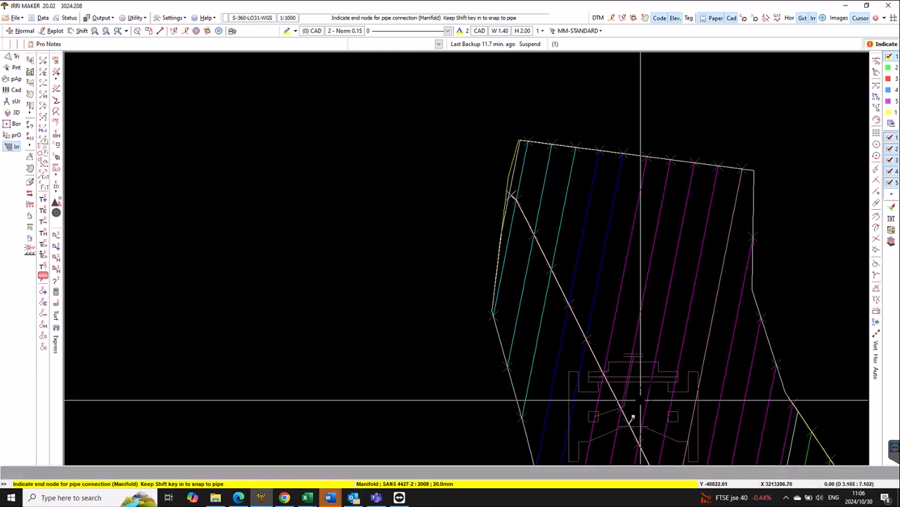
right_click(651, 404)
middle_click(662, 420)
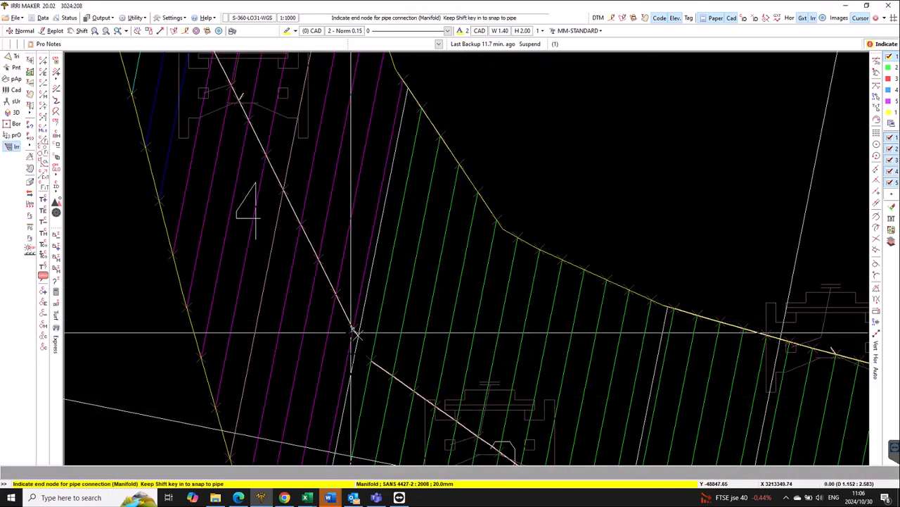
right_click(471, 322)
right_click(619, 190)
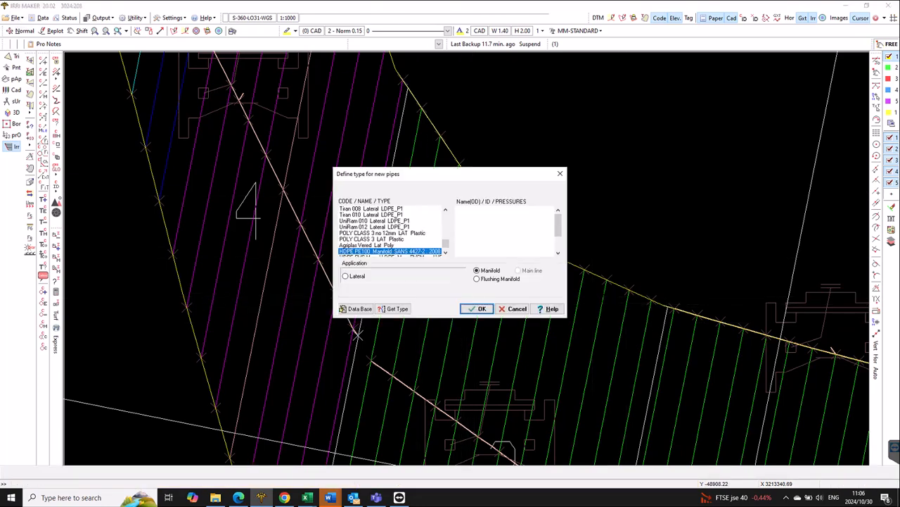
left_click(519, 311)
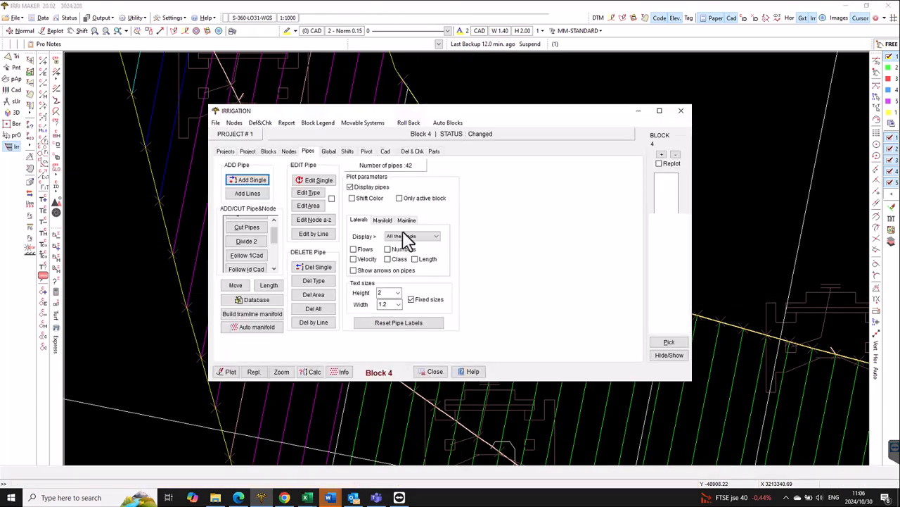
- Start the hydraulic design calculation for block 4 and automatically size its manifold together with the laterals
left_click(328, 151)
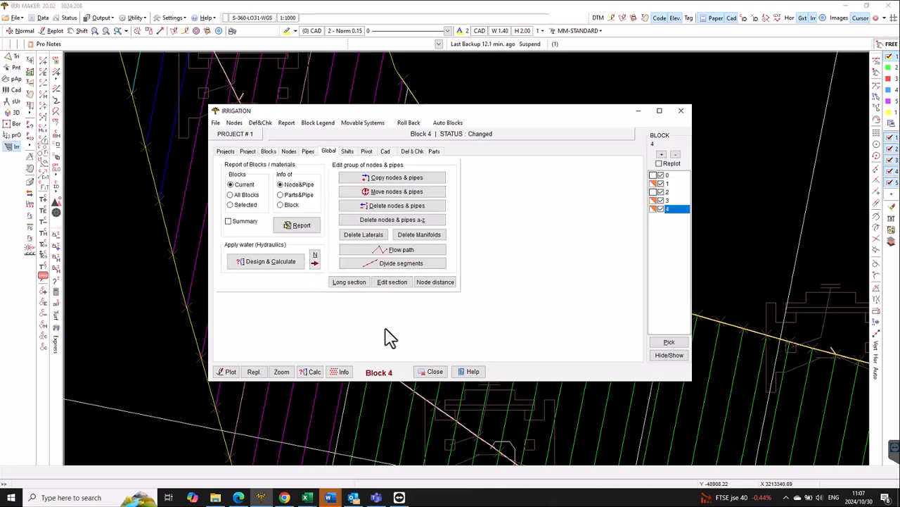
left_click(271, 261)
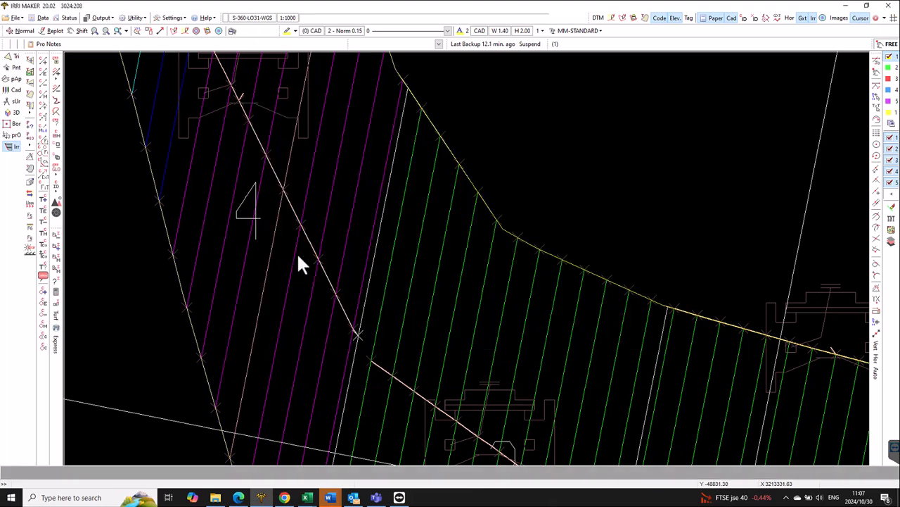
left_click(306, 197)
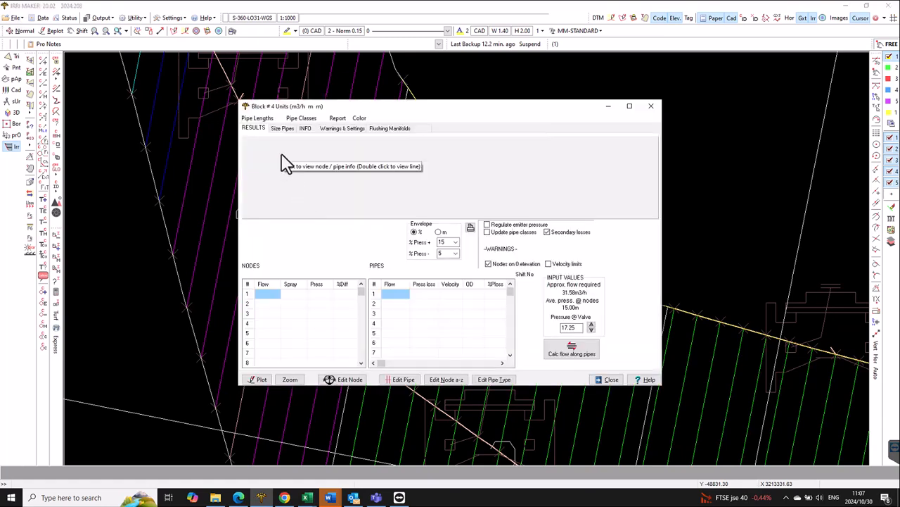
left_click(281, 129)
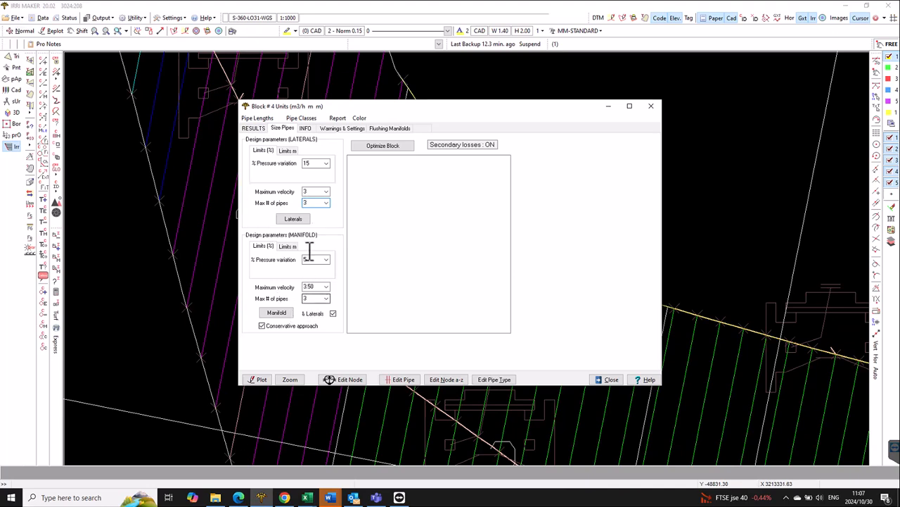
left_click(278, 313)
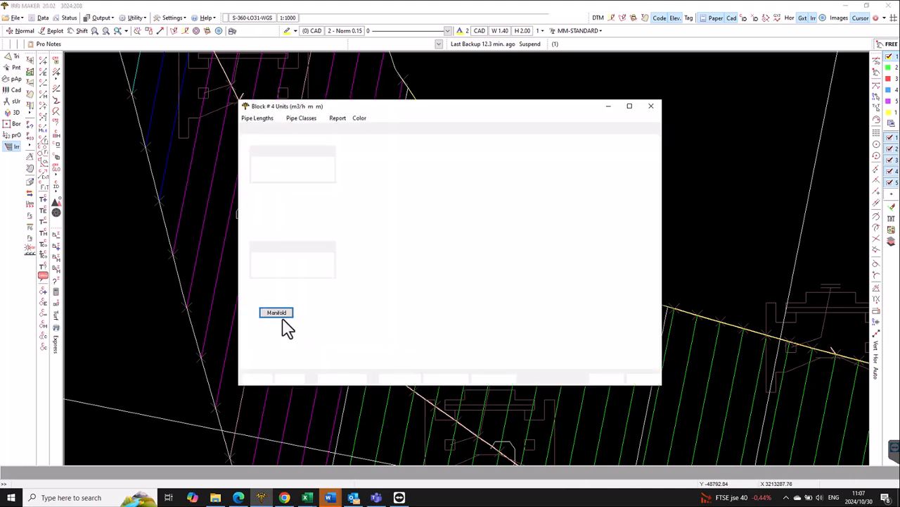
- Inspect block 4's newly sized pipes in the drawing and recalculate the flow along the pipes
left_click(289, 380)
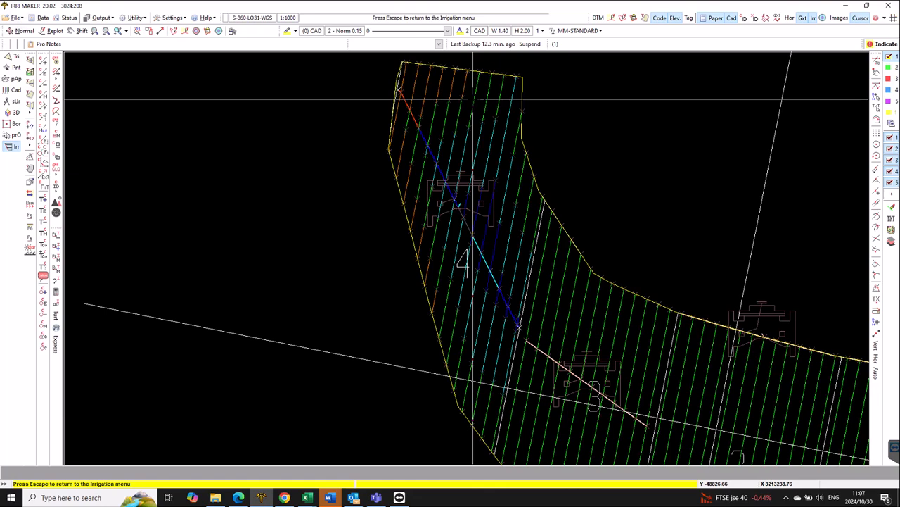
left_click(455, 179)
left_click(258, 131)
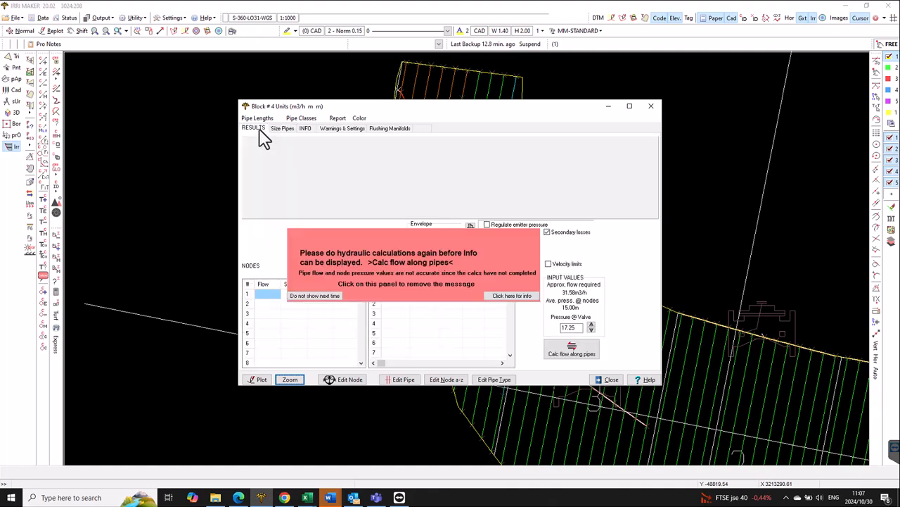
left_click(575, 352)
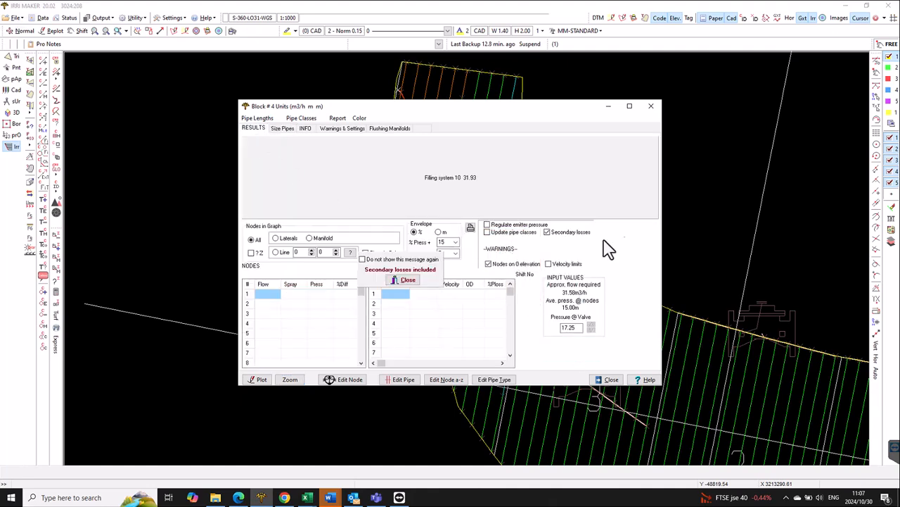
left_click(461, 296)
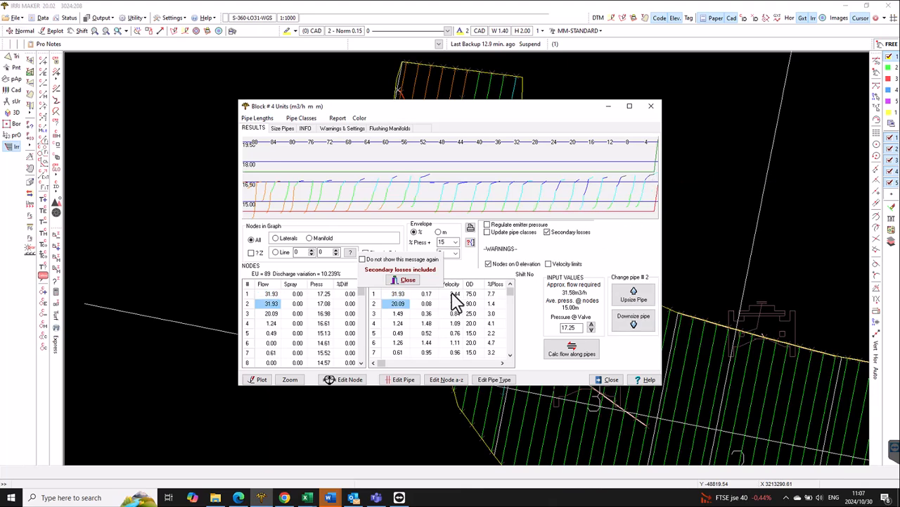
- Change the Ø 90 PN6.3 manifold segment beside block 4's valve to HDPE PE100 Ø 75 PN6.3 and check it in the drawing
left_click(474, 303)
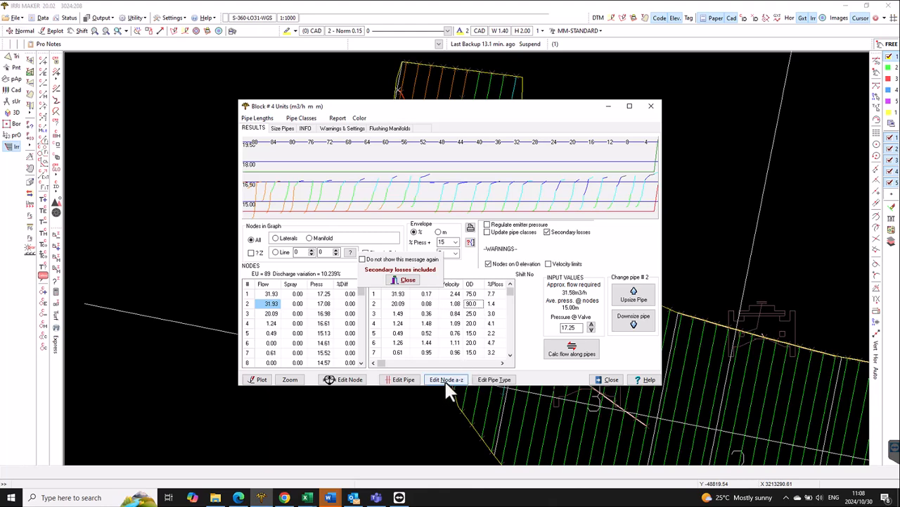
left_click(491, 389)
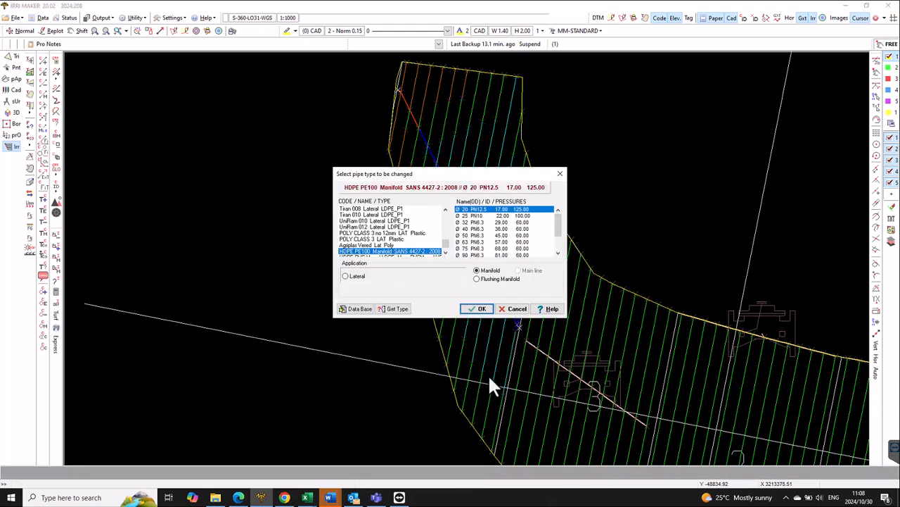
left_click(406, 308)
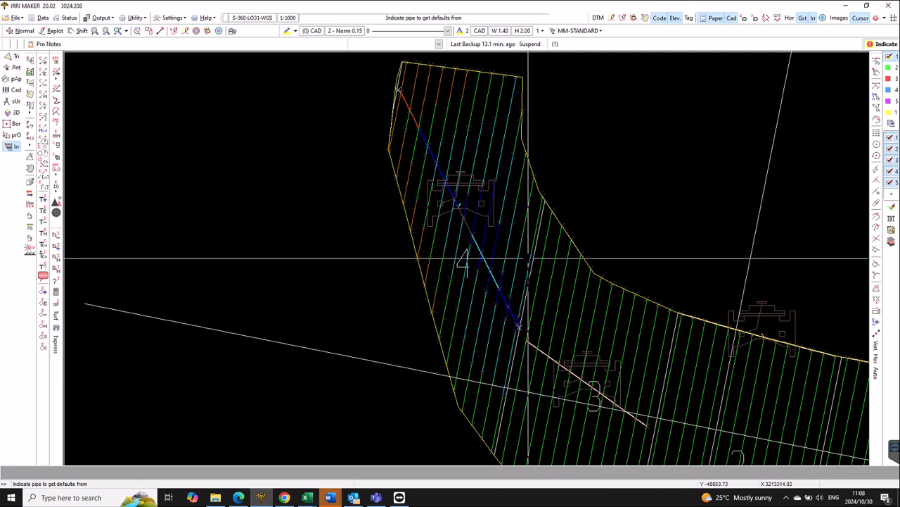
left_click(469, 228)
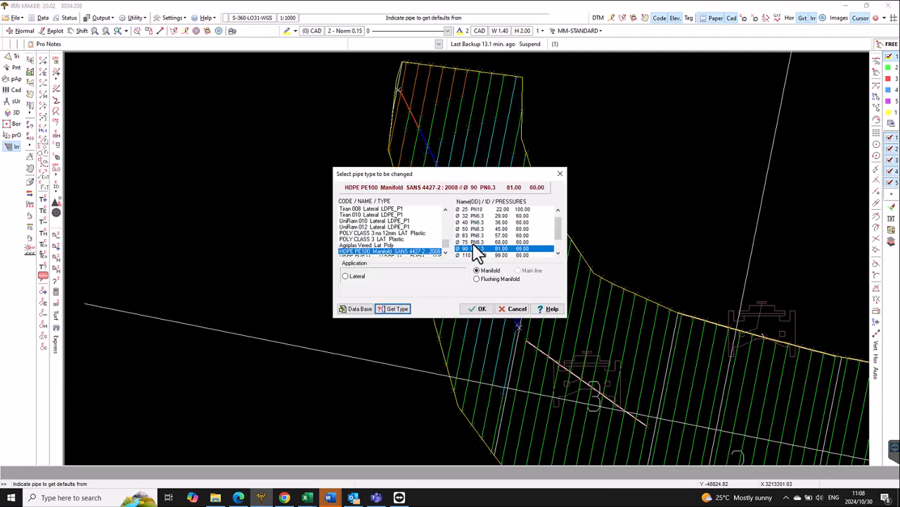
left_click(482, 311)
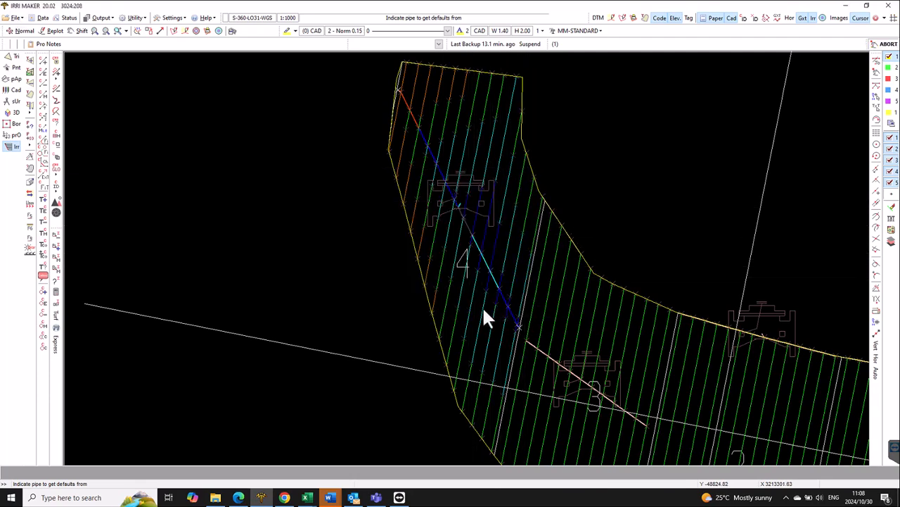
left_click(477, 242)
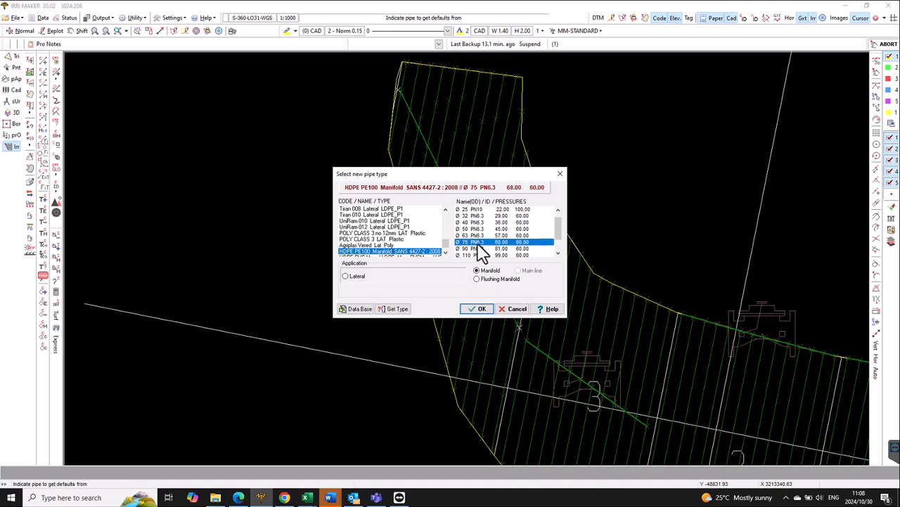
left_click_drag(487, 174, 308, 150)
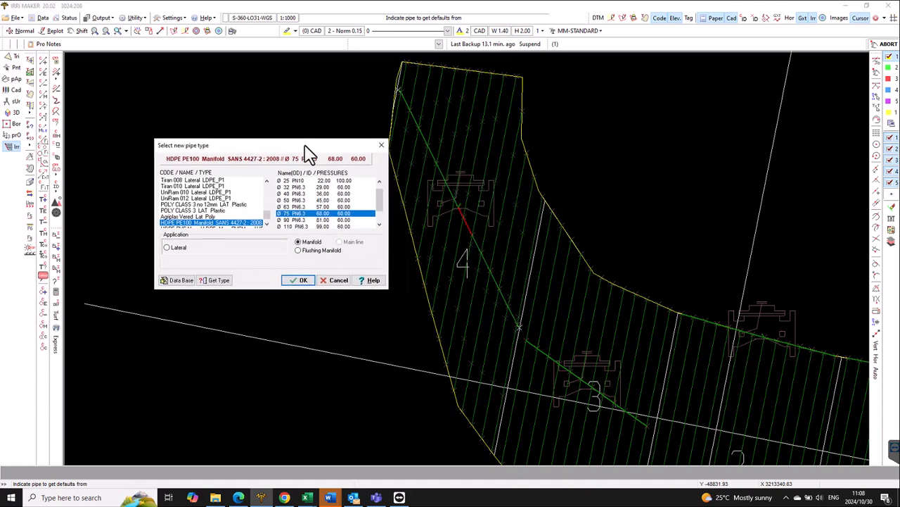
left_click(307, 282)
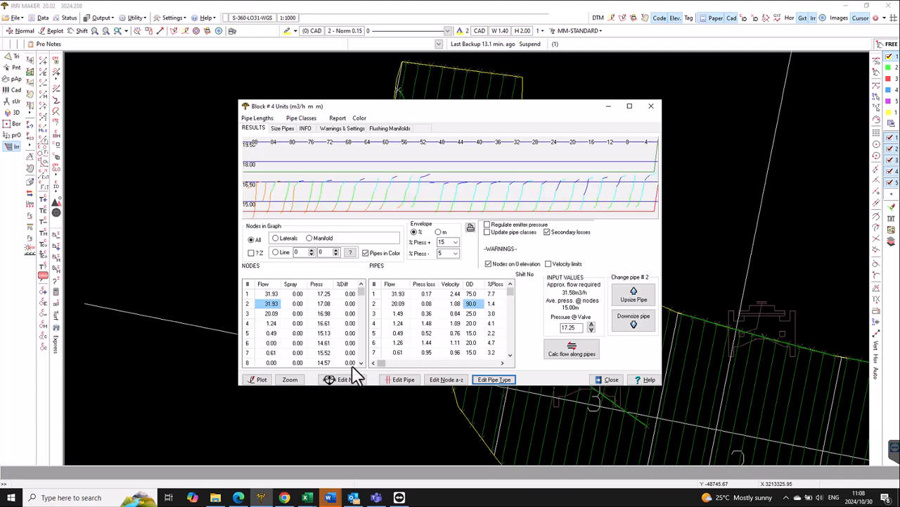
left_click(290, 379)
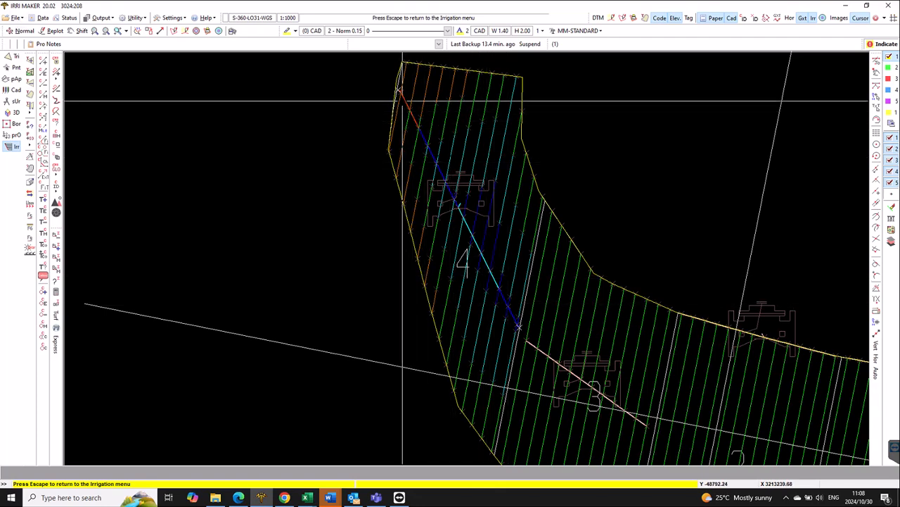
- Replace block 4's POLY CLASS 3 LAT 12/6 lateral pipes with size 15/3 and check them in the drawing
left_click(449, 158)
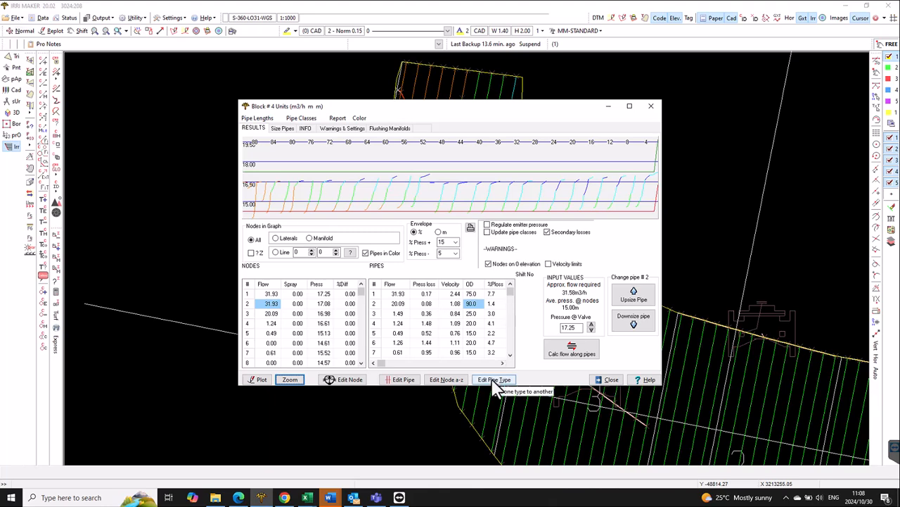
left_click(494, 382)
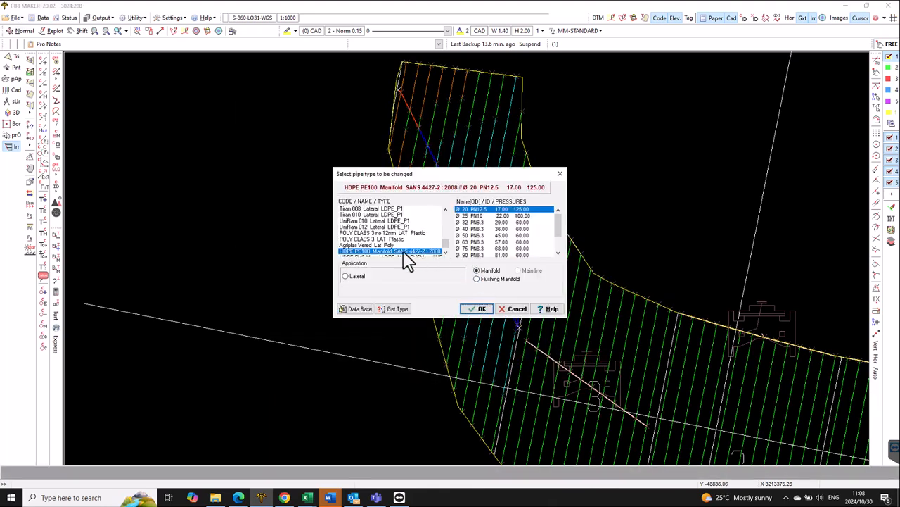
left_click(388, 309)
left_click(413, 85)
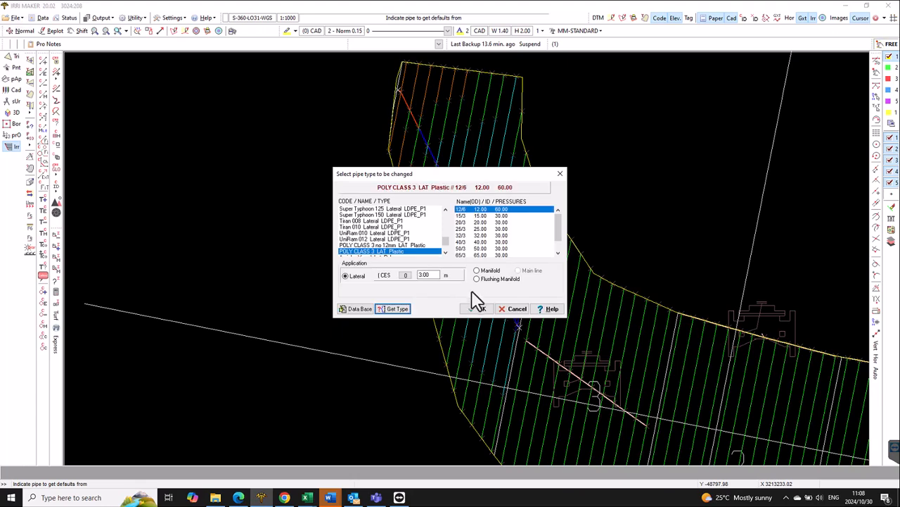
left_click(475, 308)
left_click(473, 307)
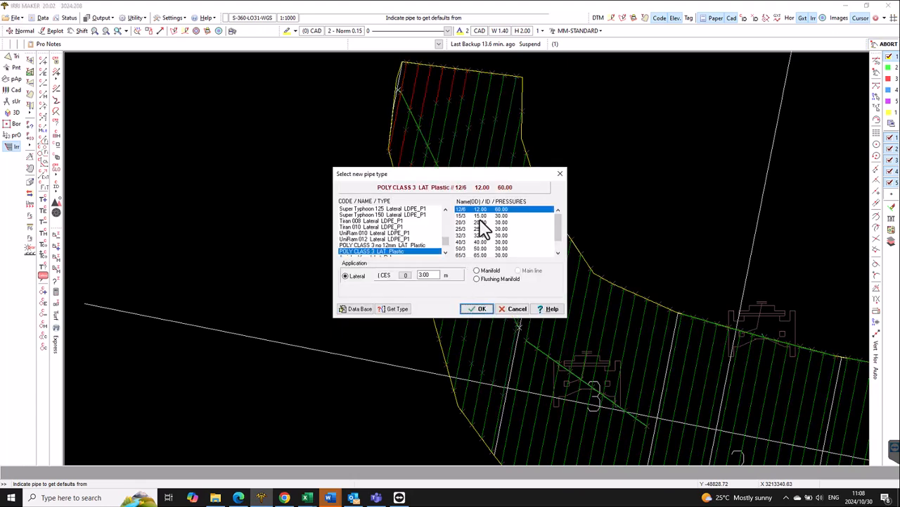
left_click(481, 309)
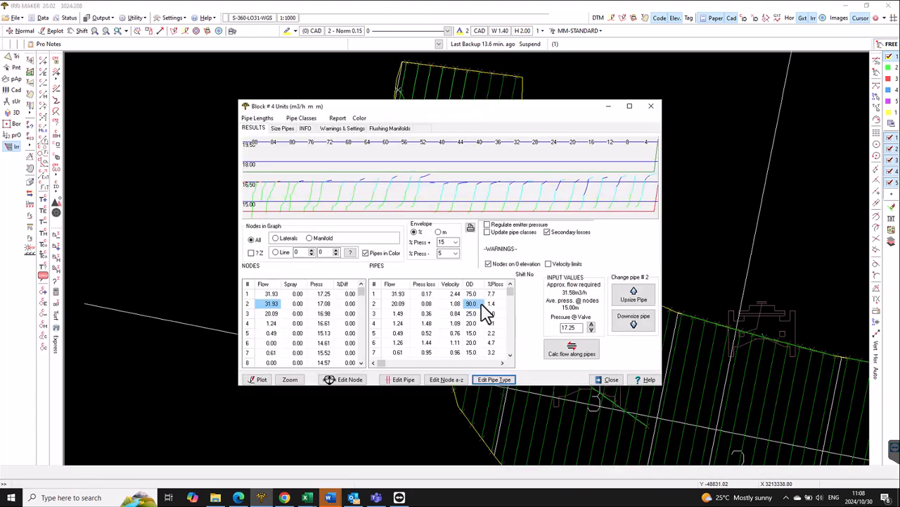
left_click(290, 379)
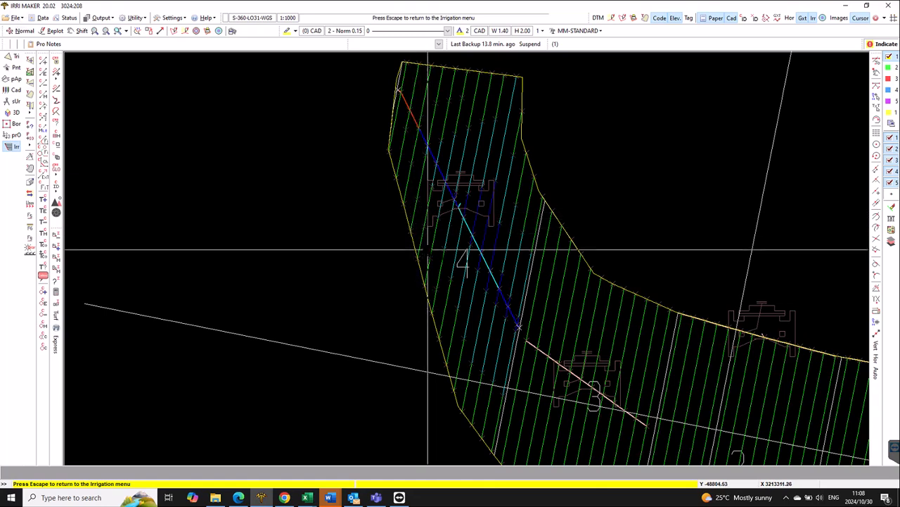
key("Escape")
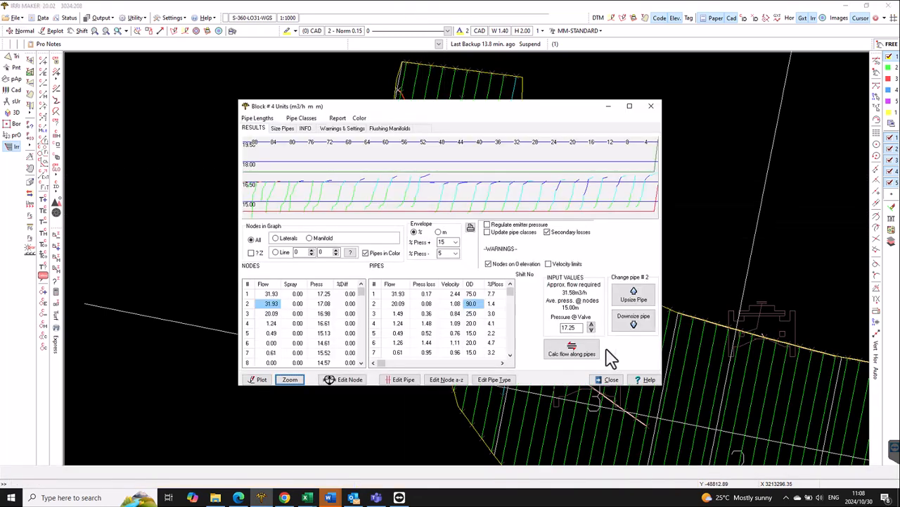
- Delete the redundant nodes of the current block 4 between same-type pipes in a straight line and check the layout
left_click(617, 385)
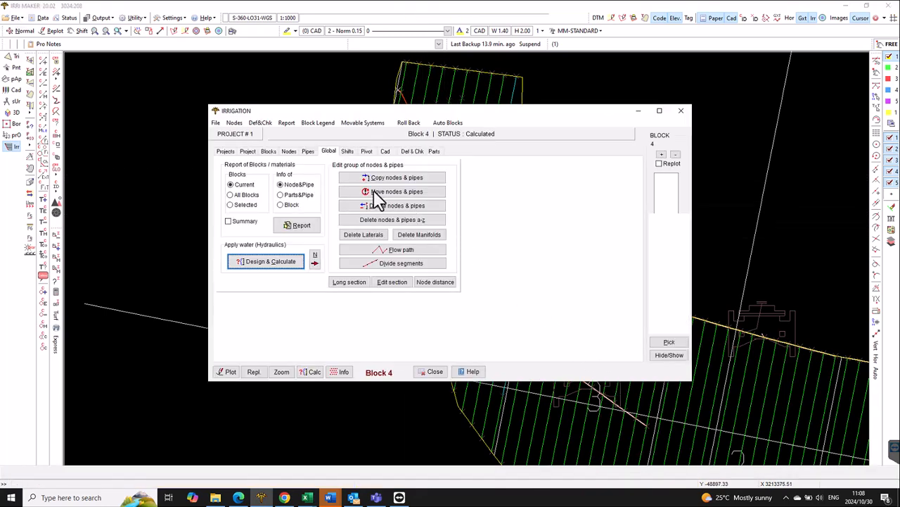
left_click(234, 124)
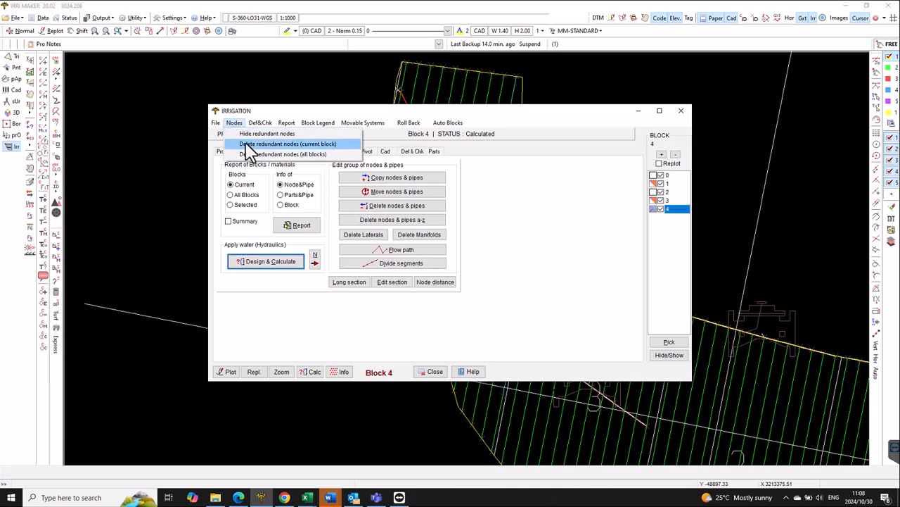
left_click(291, 143)
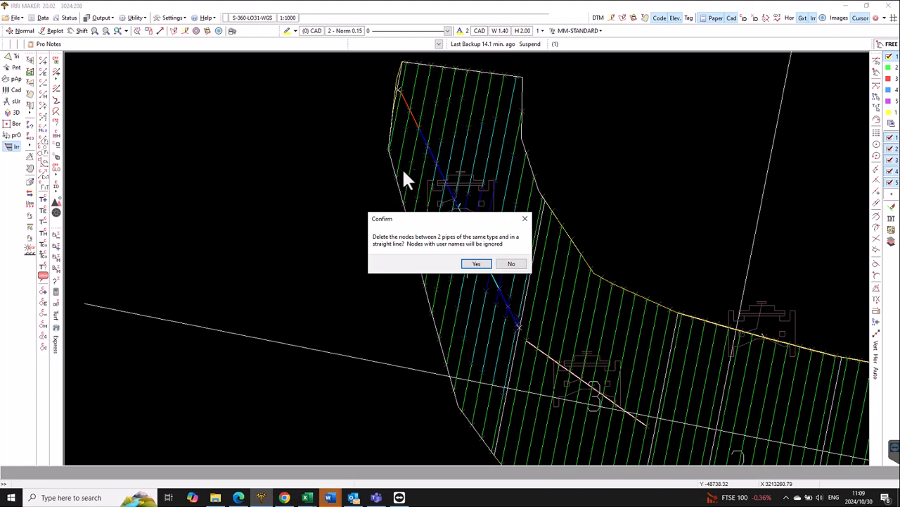
left_click(476, 264)
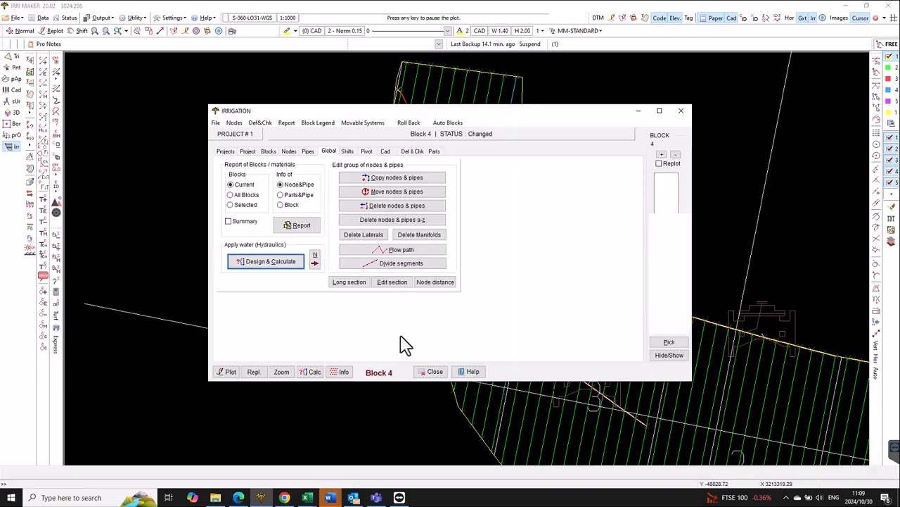
left_click(282, 372)
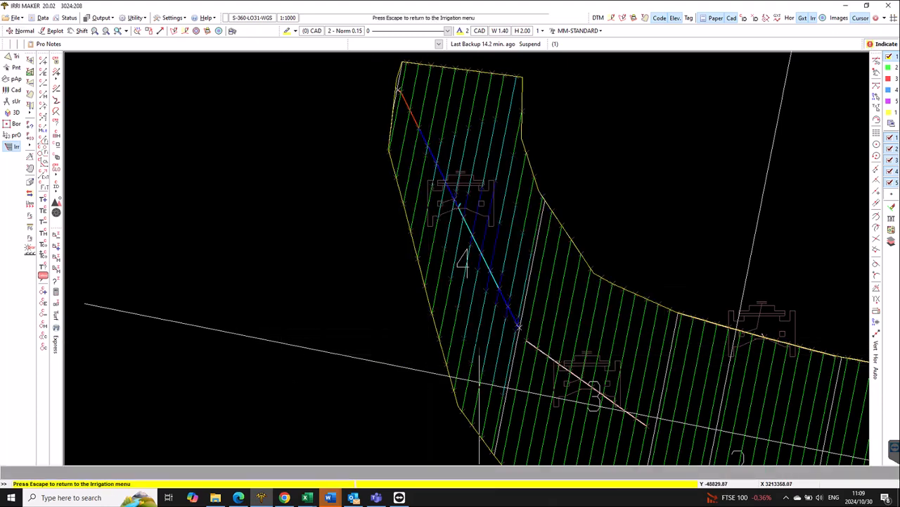
scroll(480, 341, "down", 2)
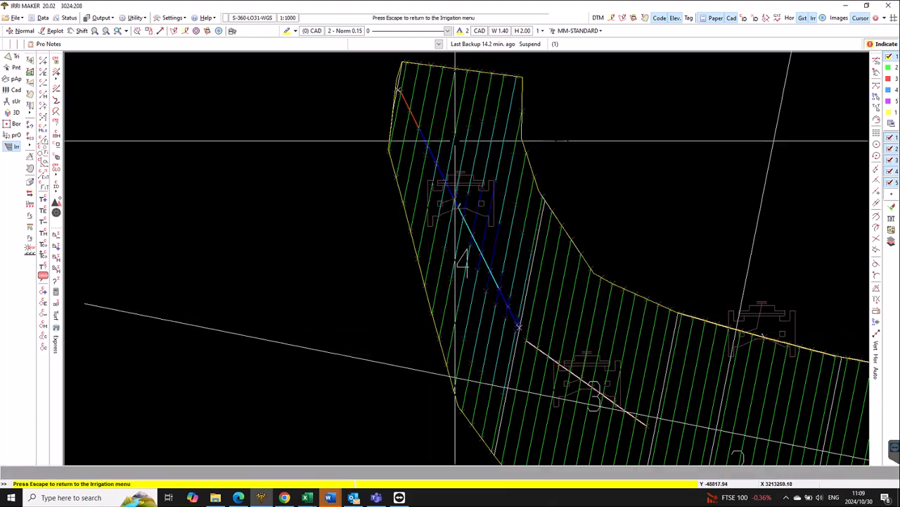
key("Escape")
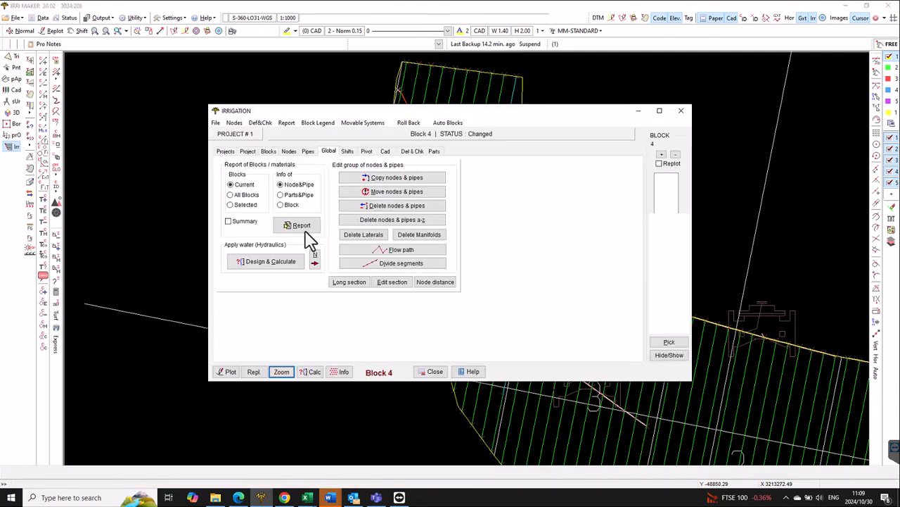
- Recalculate block 4's hydraulics and bring up the pressure graph of the lateral between nodes 49 and 43
left_click(296, 263)
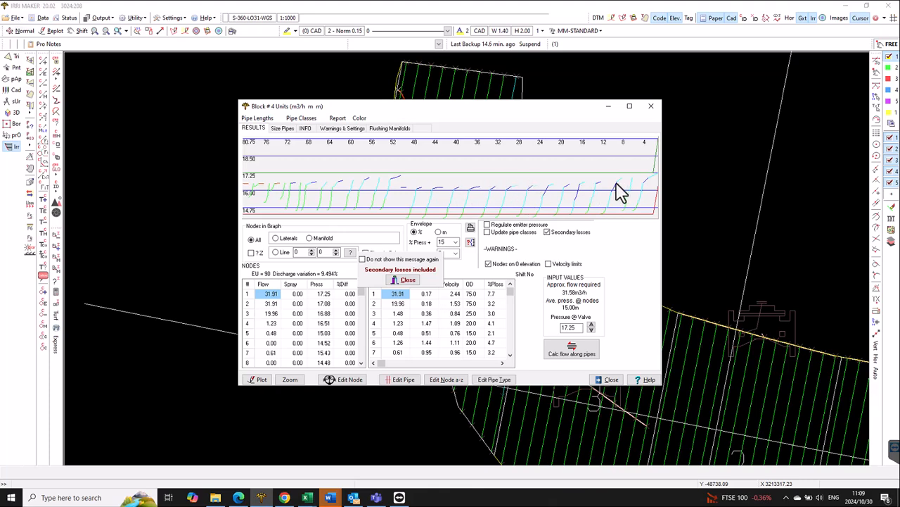
left_click(415, 216)
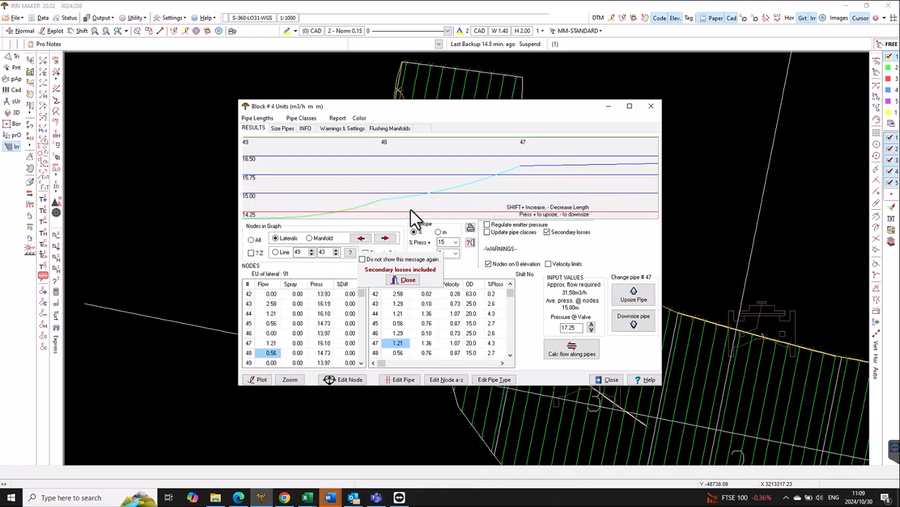
left_click(548, 174)
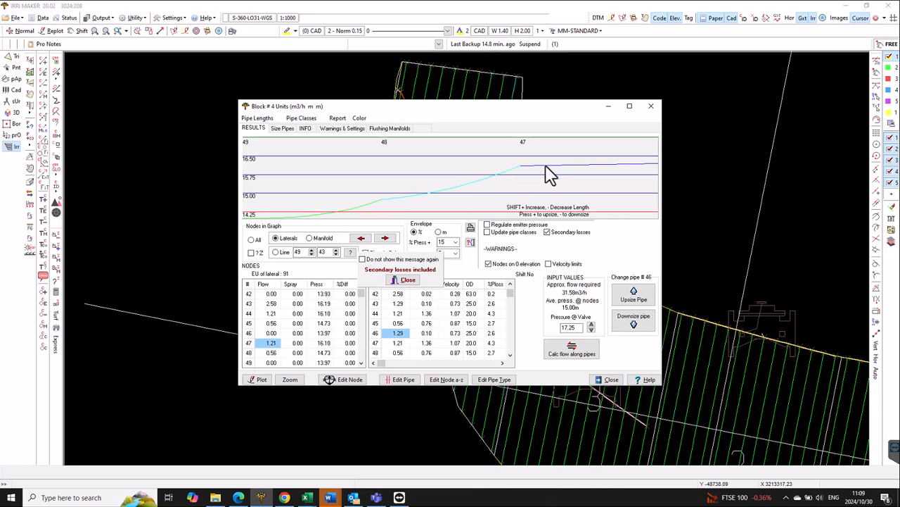
- Try upsizing and downsizing pipe 47 in the pressure graph of the lateral
key("minus")
key("plus")
left_click(513, 180)
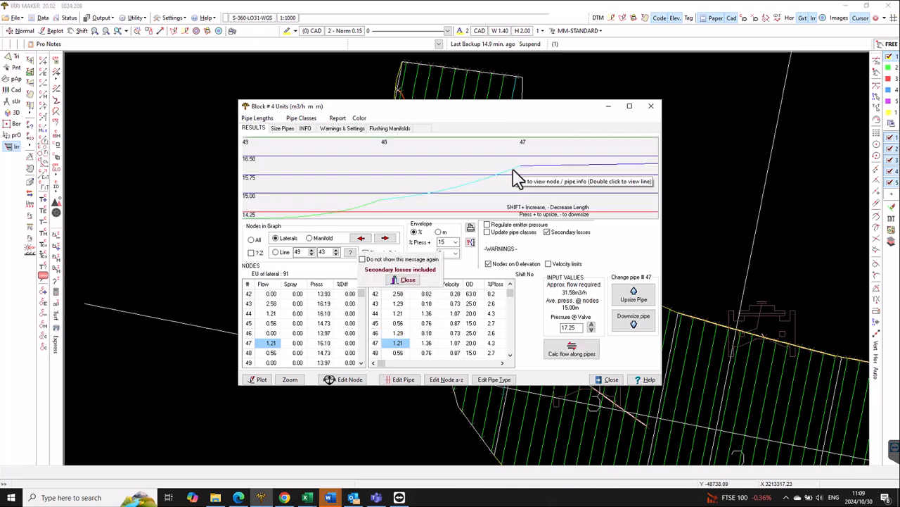
left_click(278, 219)
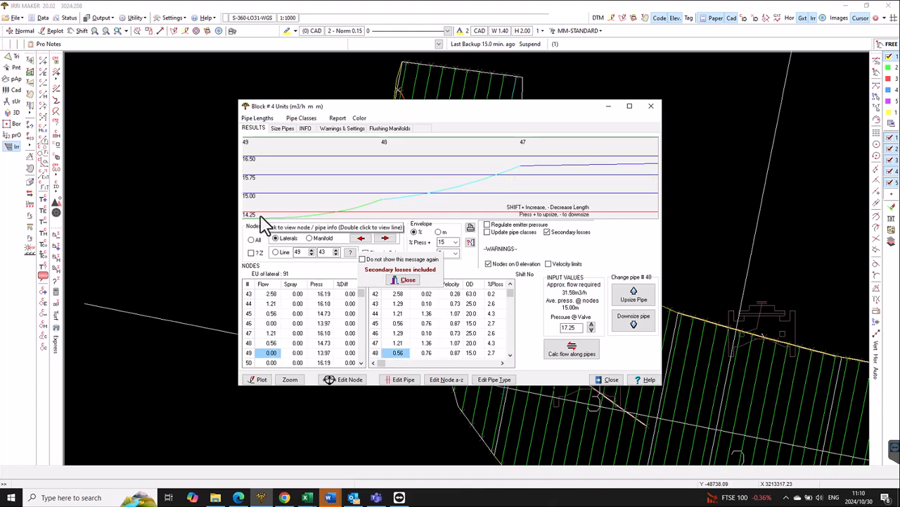
left_click(341, 199)
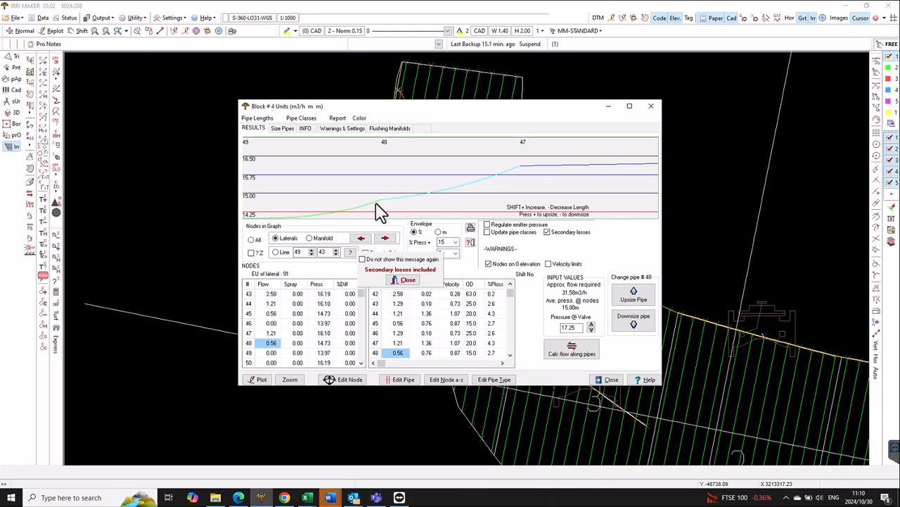
left_click(519, 175)
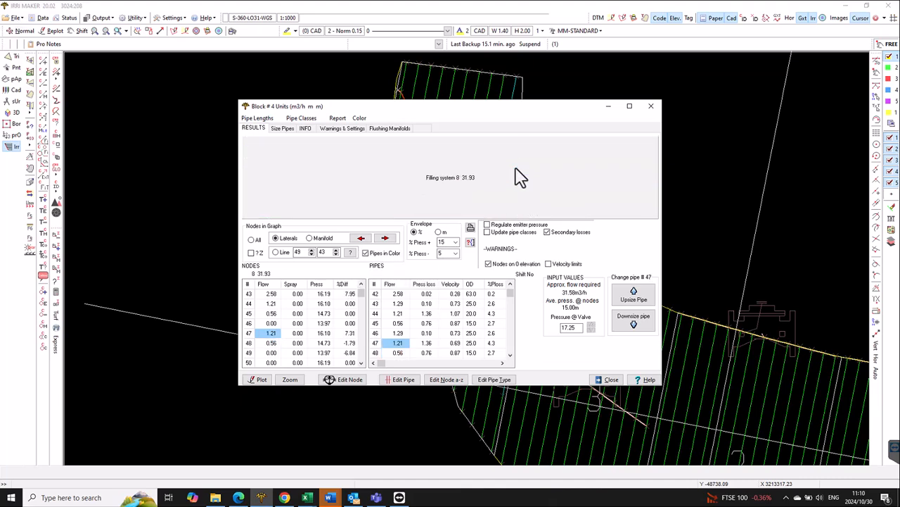
key("minus")
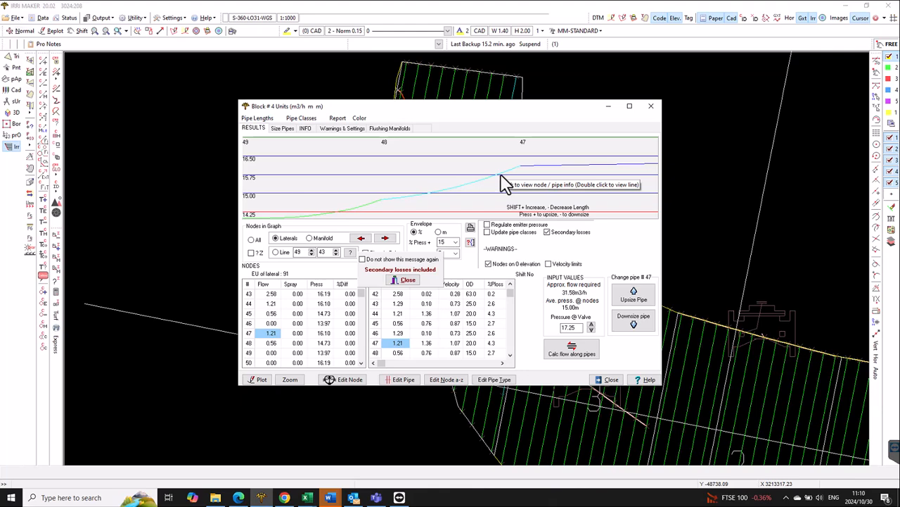
- Shorten pipe 47 of the lateral in several increments and upsize its end pipe 48 to OD 20
double_click(501, 177)
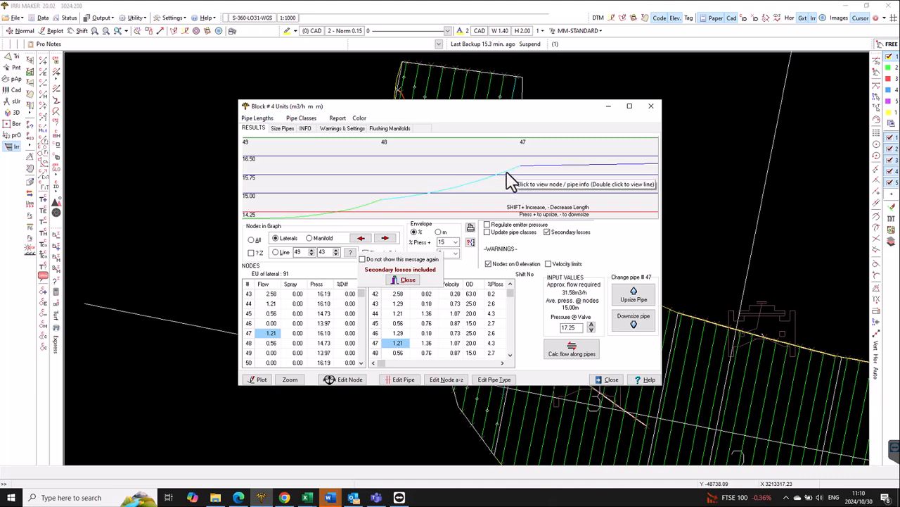
key("shift+minus")
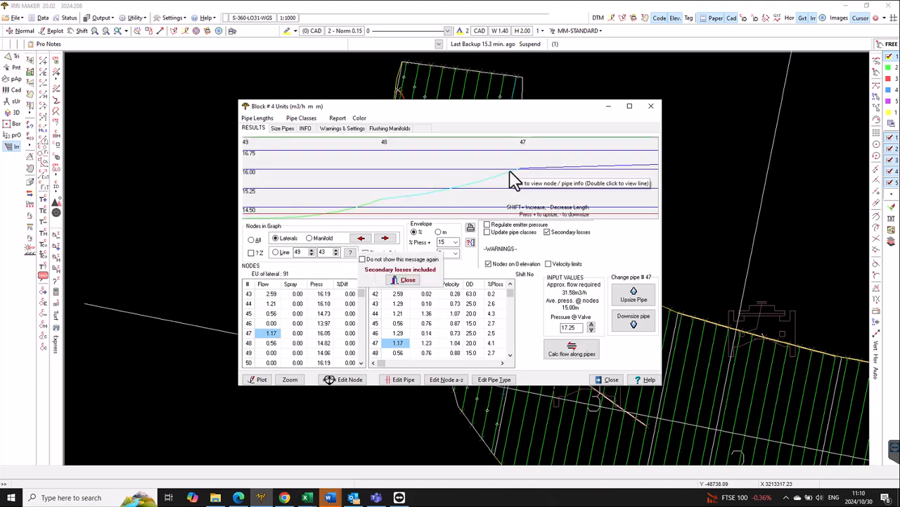
key("shift+minus")
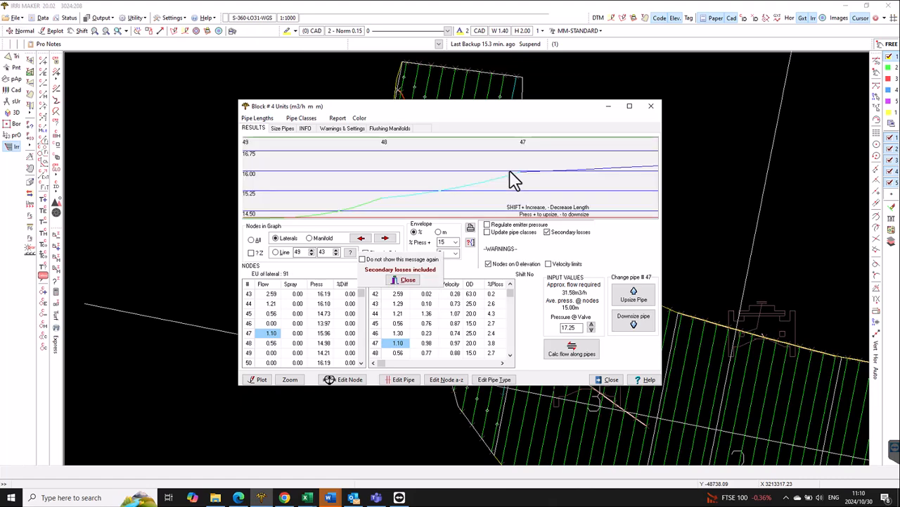
key("shift+minus")
key("shift+minus")
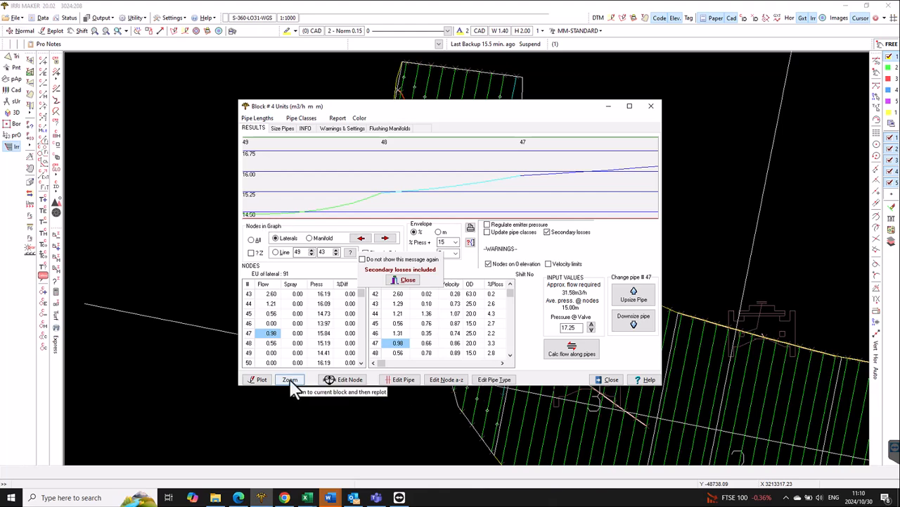
left_click(375, 201)
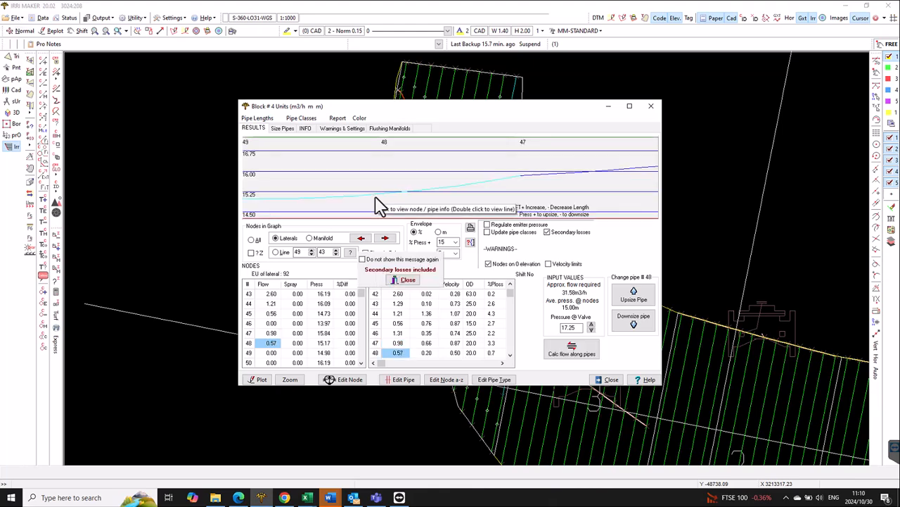
- Shorten the OD 25 pipe 46 of the lateral repeatedly, leaving only a short section at the manifold
left_click(529, 184)
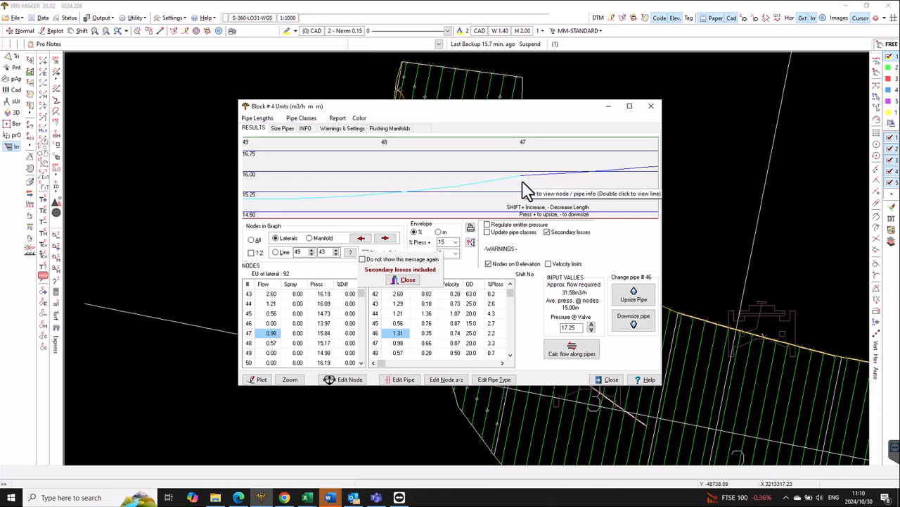
key("shift+minus")
key("shift+minus")
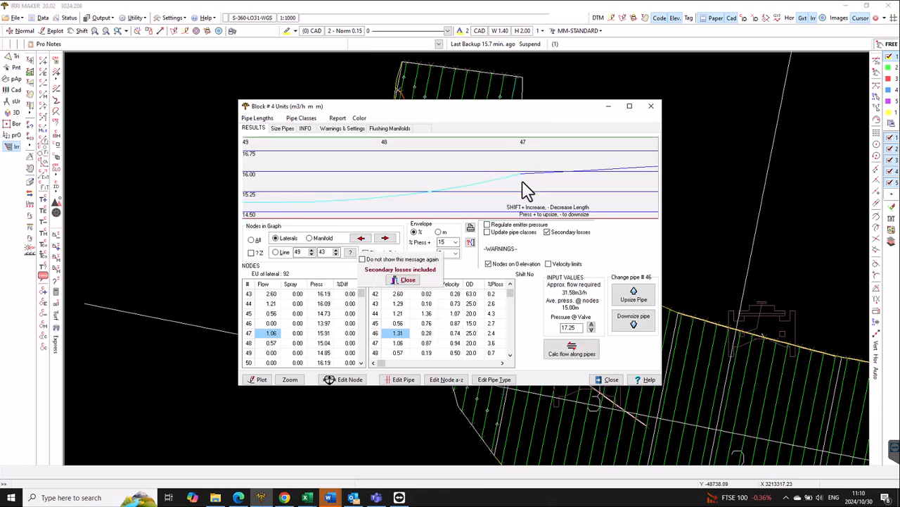
key("shift+minus")
key("shift+minus")
key("shift+minus")
key("shift+minus")
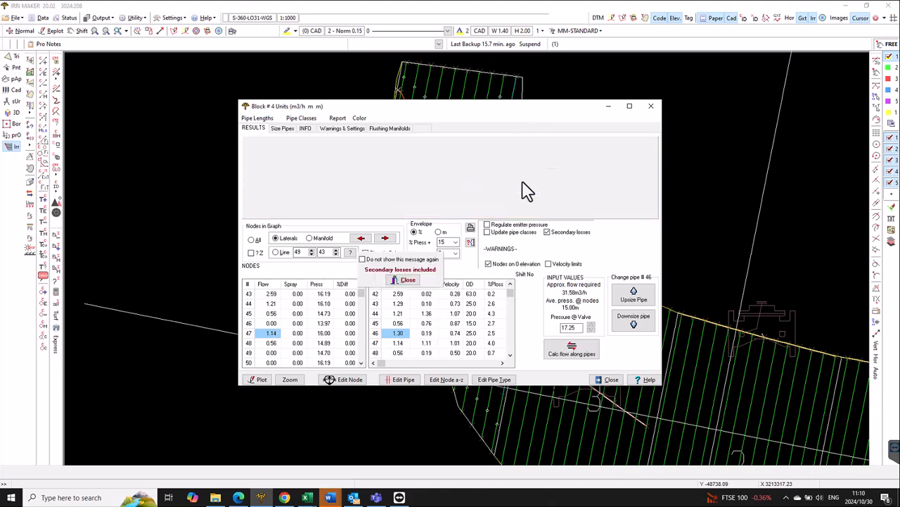
key("shift+minus")
key("shift+minus")
key("shift+minus")
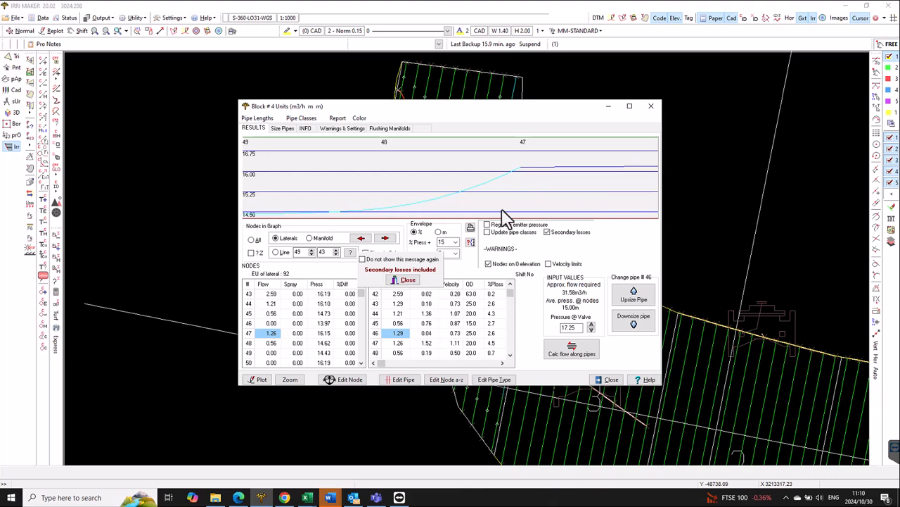
- Inspect block 4's resized laterals up close in the drawing around the manifold end next to block 3
left_click(295, 379)
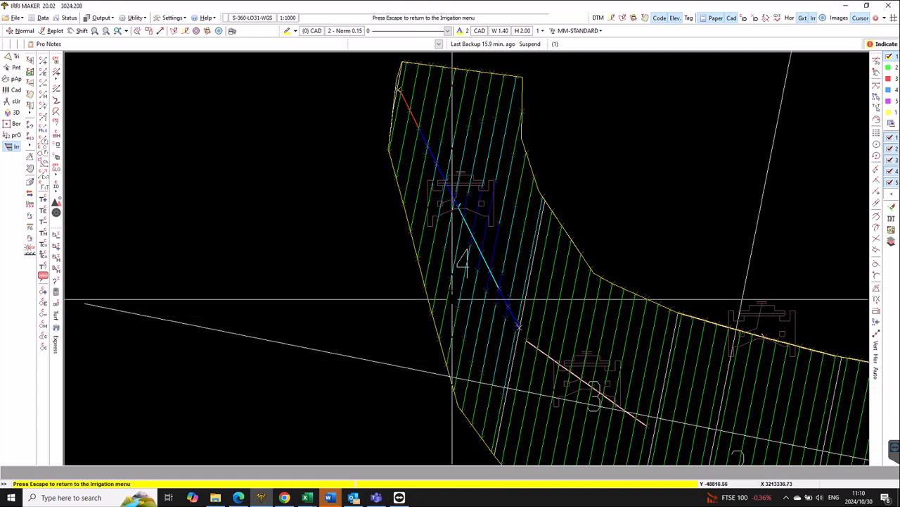
key("Escape")
left_click(468, 197)
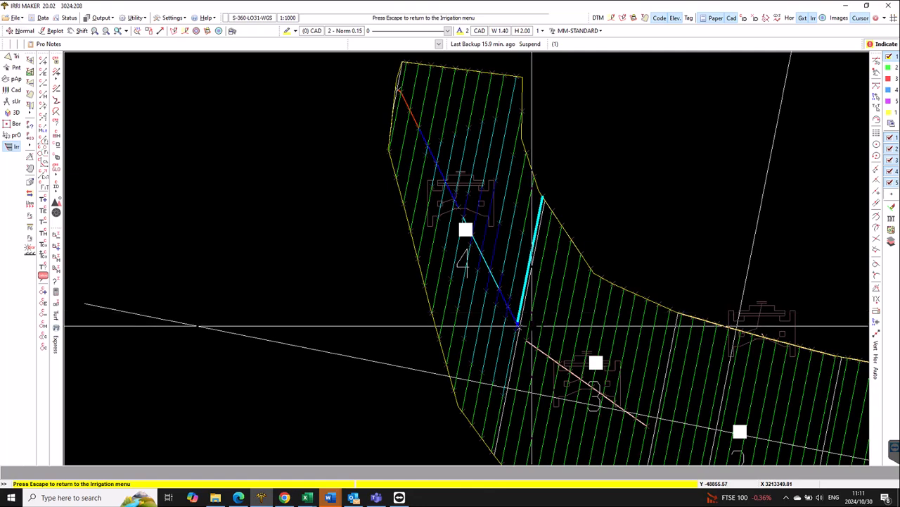
scroll(524, 326, "up", 3)
scroll(524, 328, "up", 2)
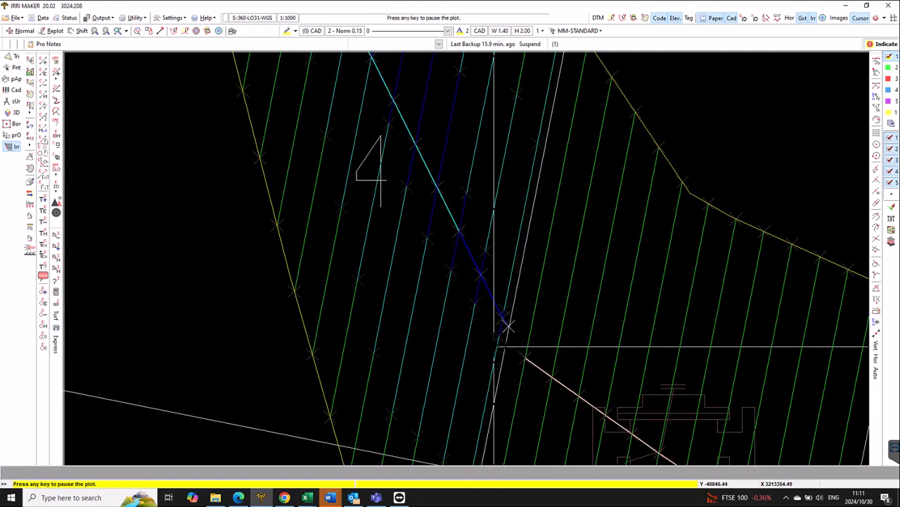
key("Escape")
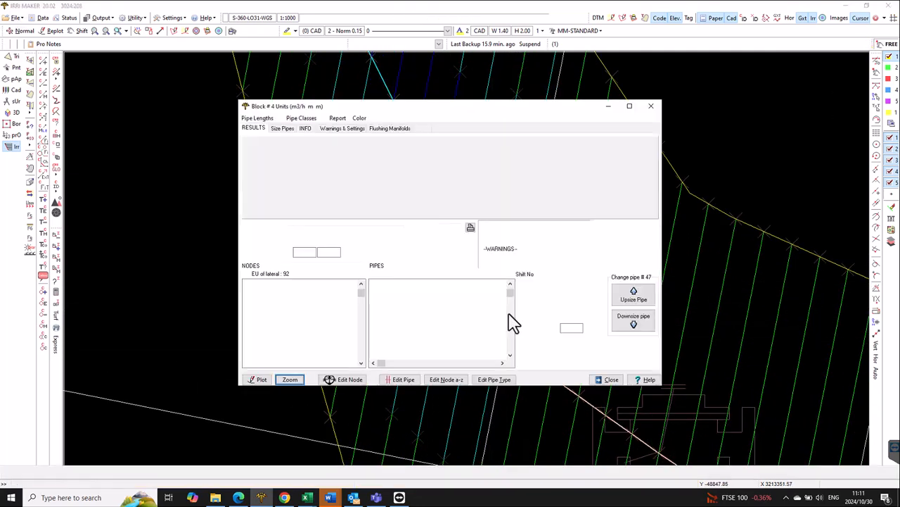
- Downsize pipe 46 of the current lateral to OD 20, and set pipes 45 and 43 of the preceding lateral to OD 20 too
left_click(548, 167)
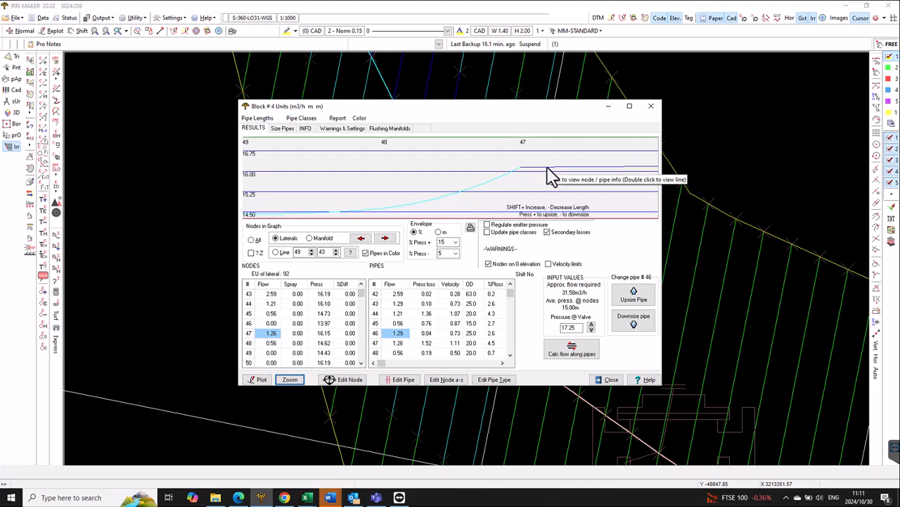
key("minus")
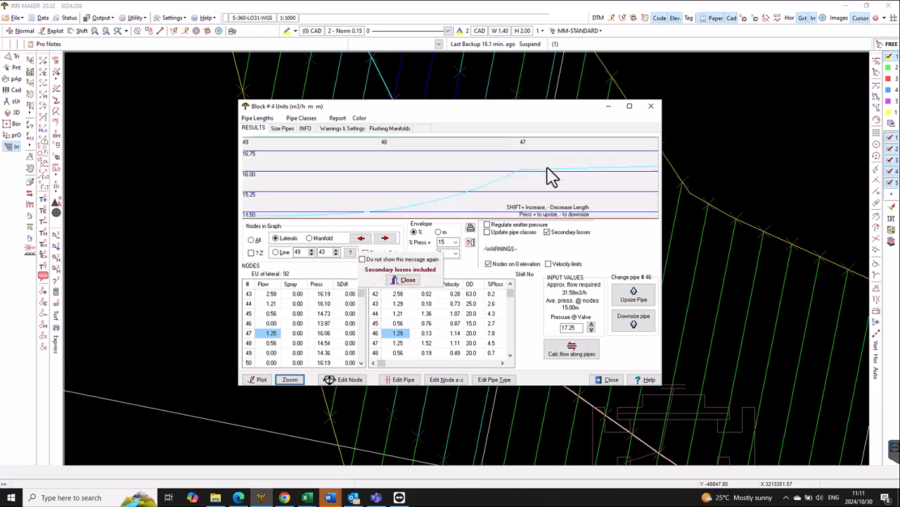
left_click(361, 238)
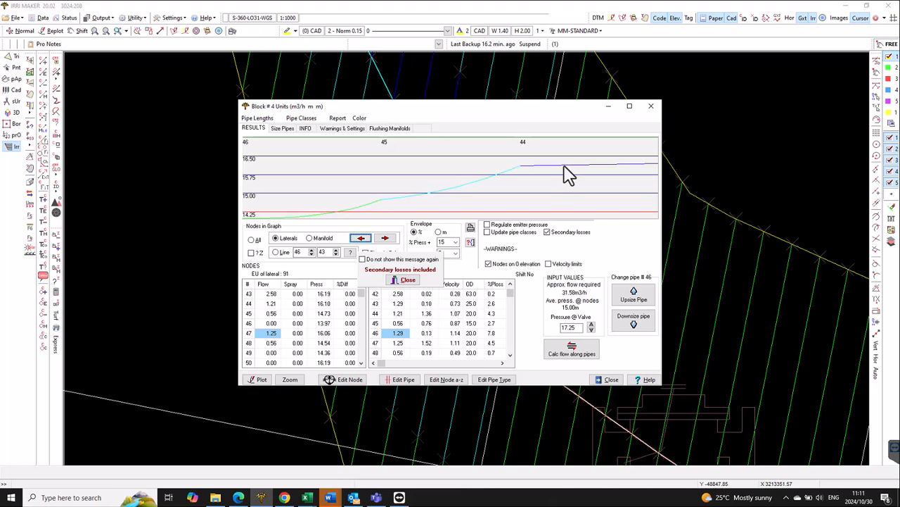
left_click(373, 213)
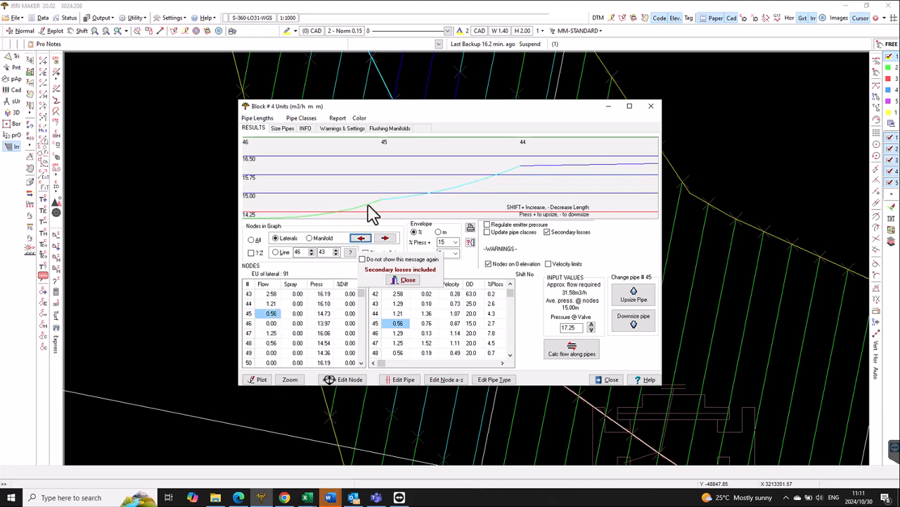
key("plus")
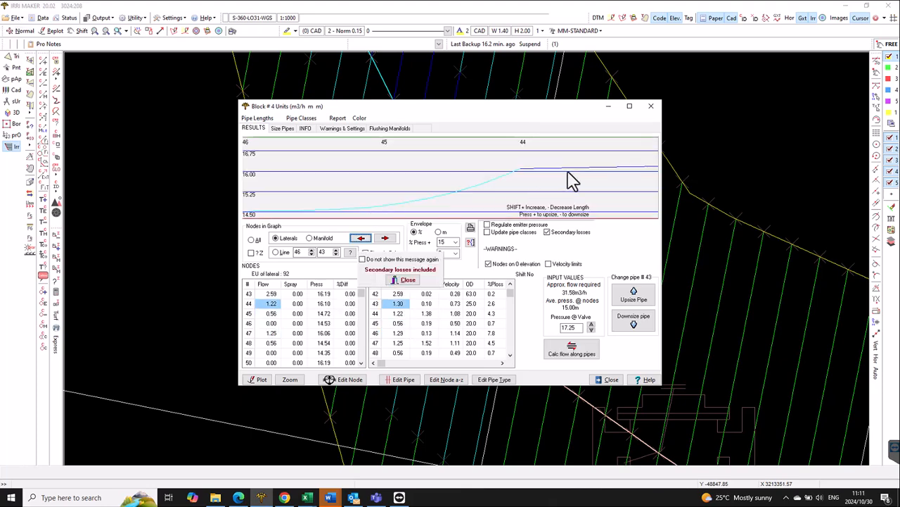
key("minus")
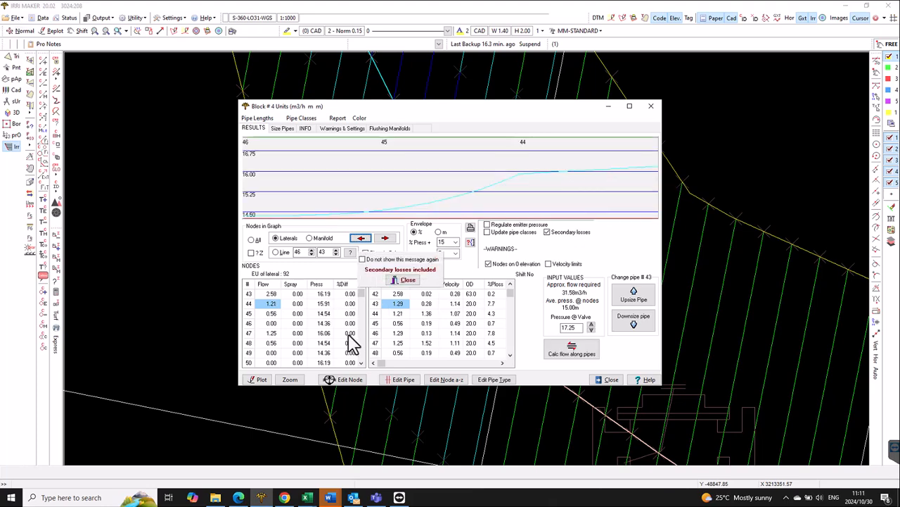
left_click(292, 381)
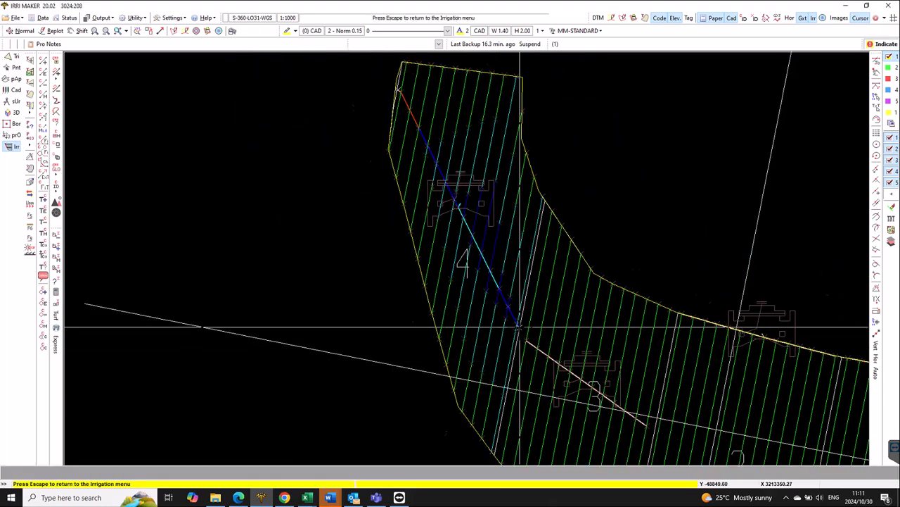